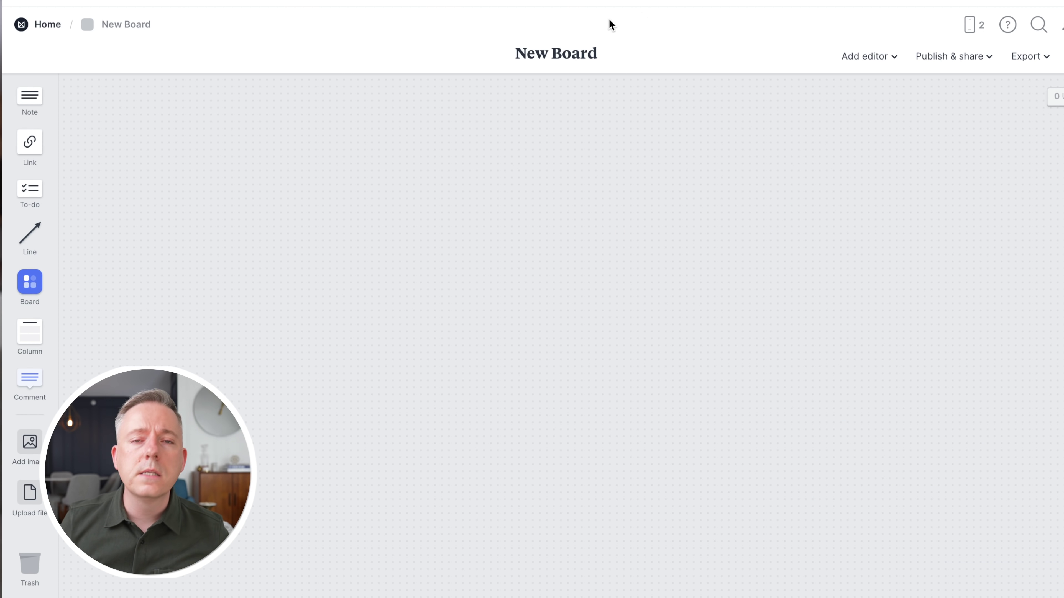
Step: Rename the new board as Boho Patio
click(552, 47)
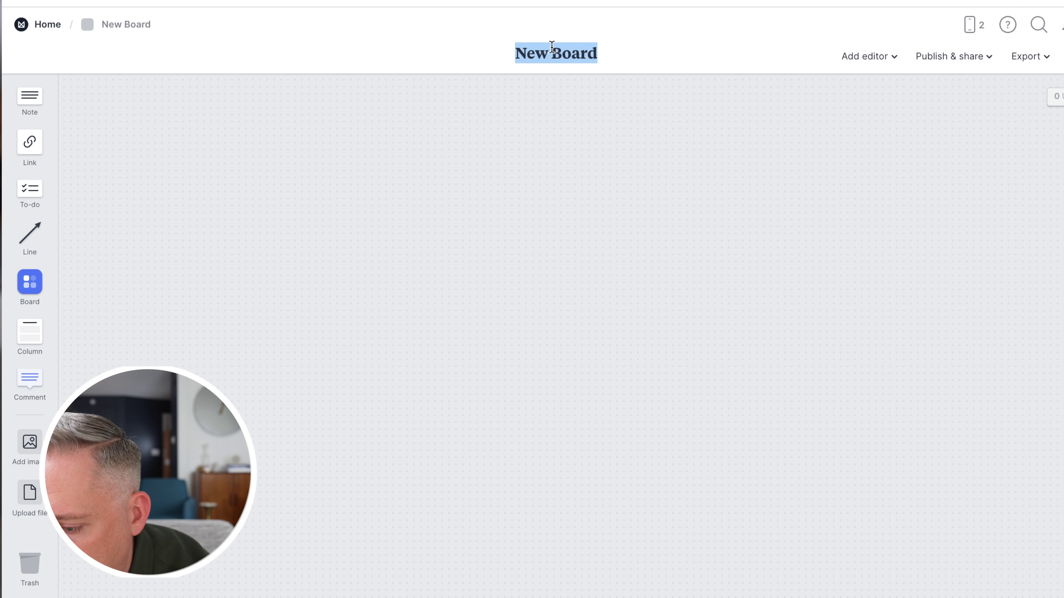
text(b)
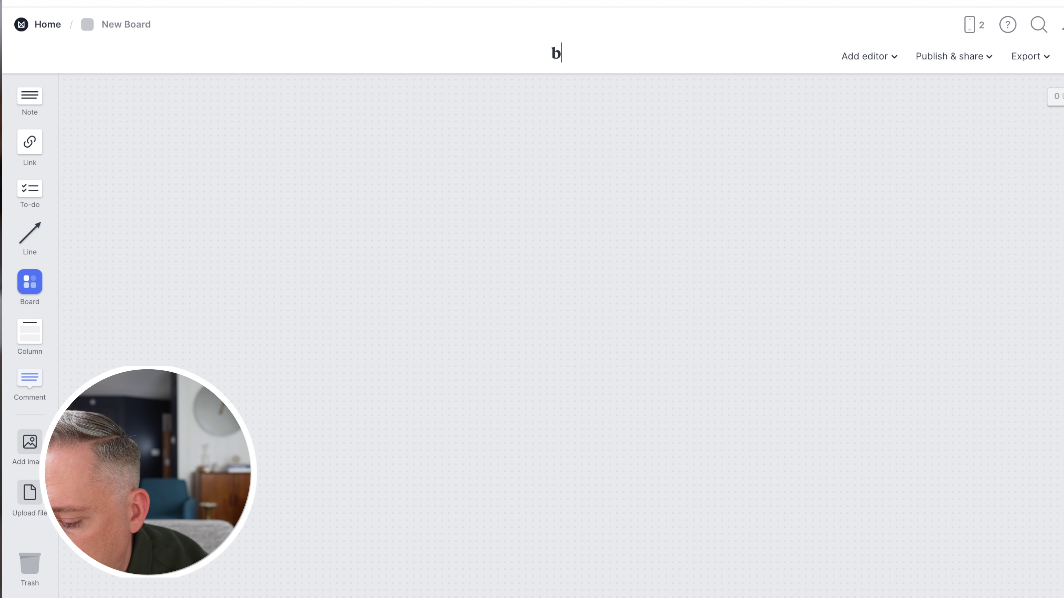
text(oho Patio)
click(467, 219)
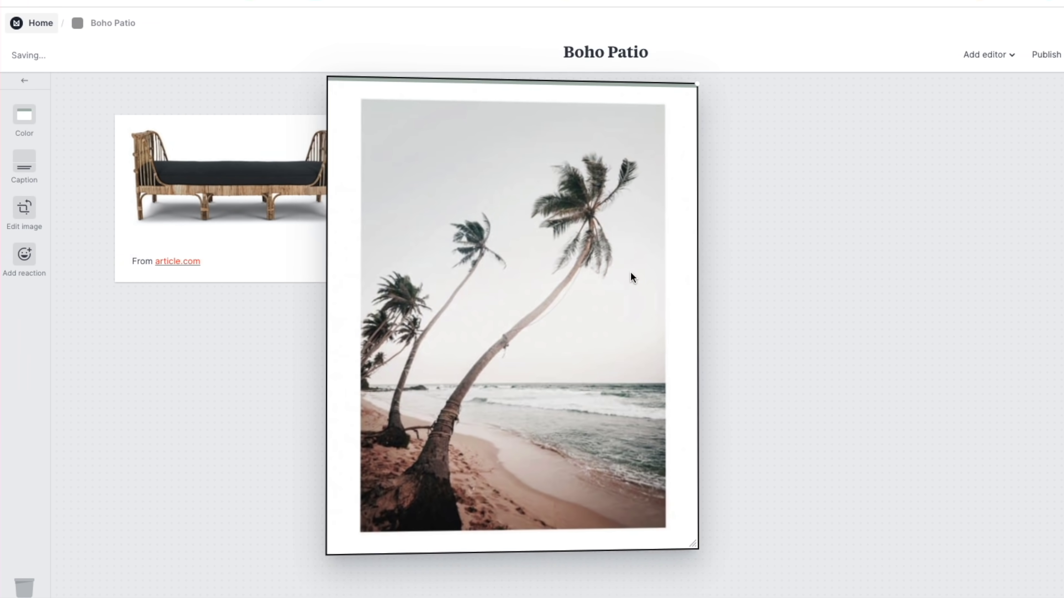
Step: Place the palm beach print at the board's upper-left corner, shrink it, and align the rattan daybed card beside it
drag(629, 275, 639, 280)
drag(311, 187, 949, 151)
drag(623, 252, 321, 245)
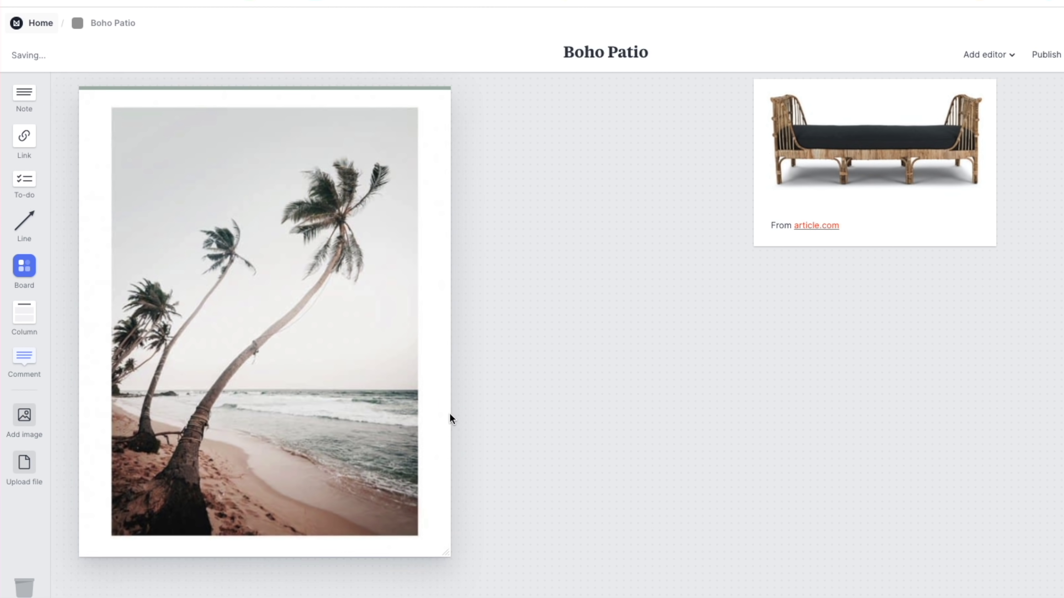
drag(443, 554, 383, 468)
drag(853, 146, 500, 141)
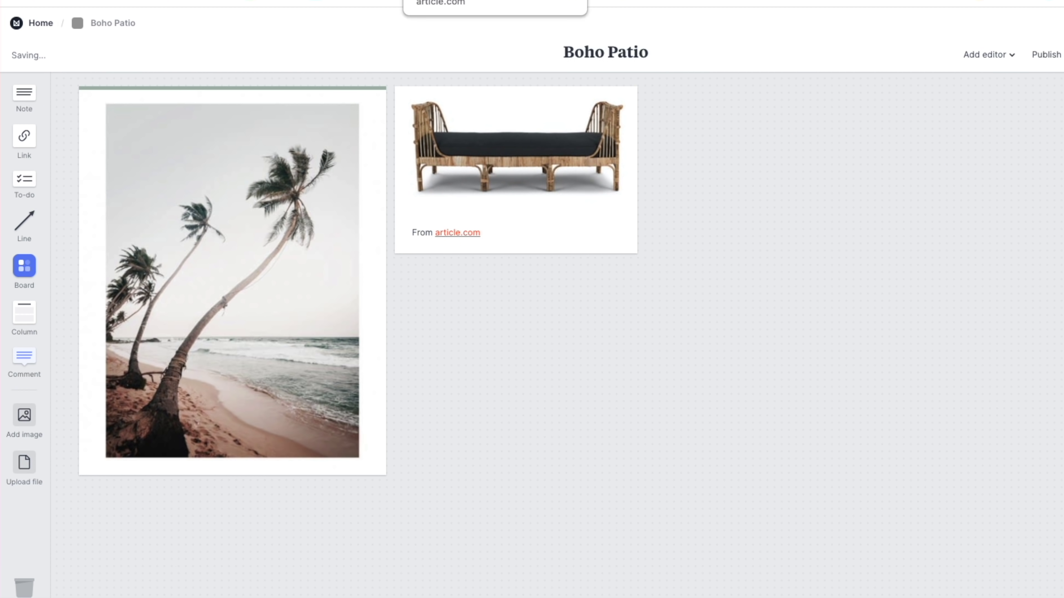
Step: Add the fringed cushion and clay vase images and arrange them side by side beneath the daybed card
key(super+v)
drag(893, 199, 671, 257)
click(945, 118)
drag(744, 249, 509, 334)
drag(839, 270, 617, 359)
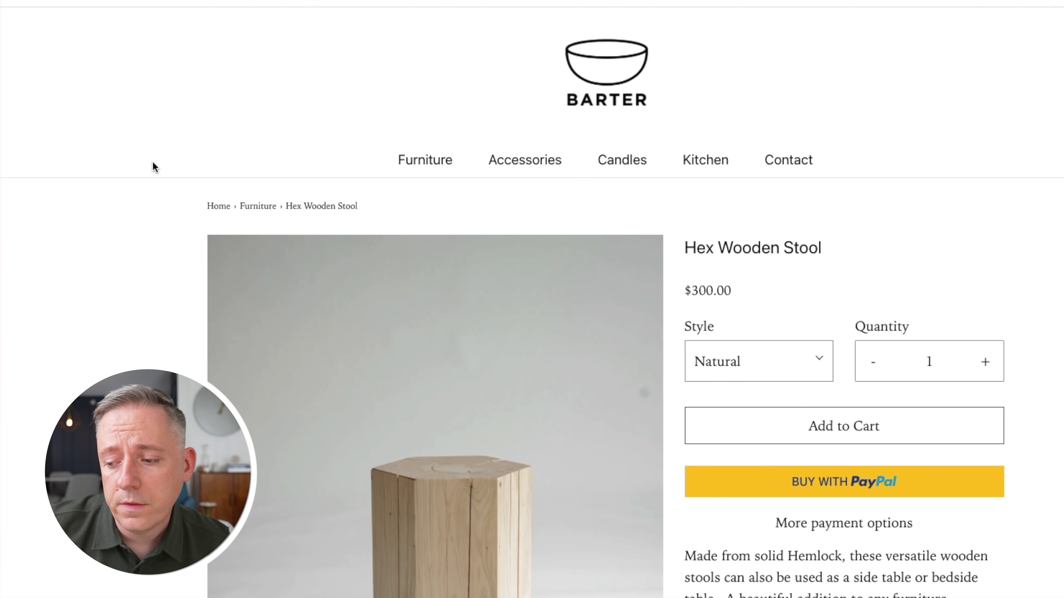
Step: Clip the Hex Wooden Stool photo from the Barter product page and place it beside the clay vase card
scroll(153, 167, down, 3)
mouse_move(271, 111)
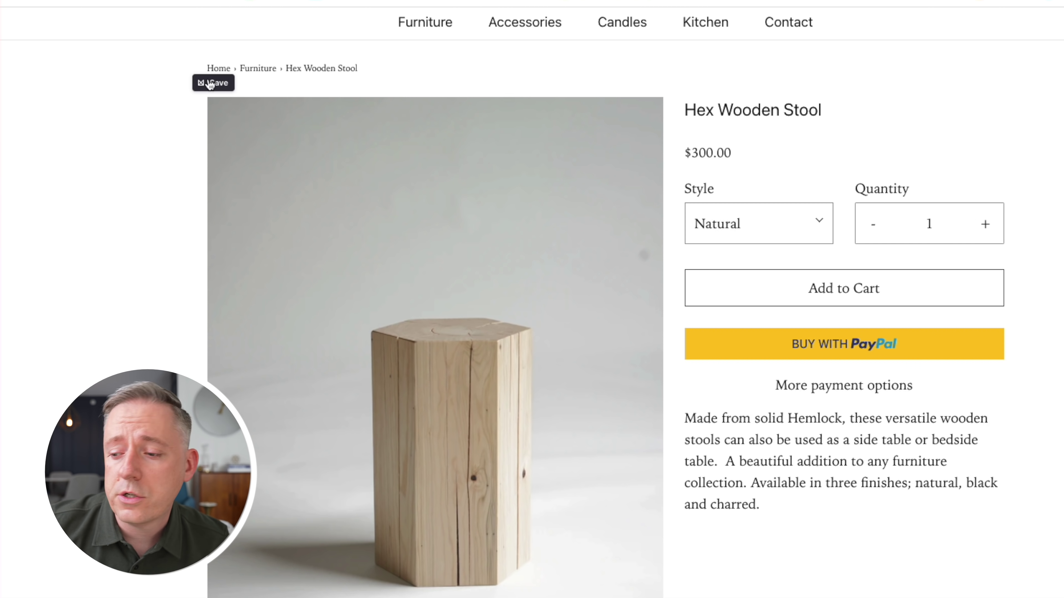
click(213, 82)
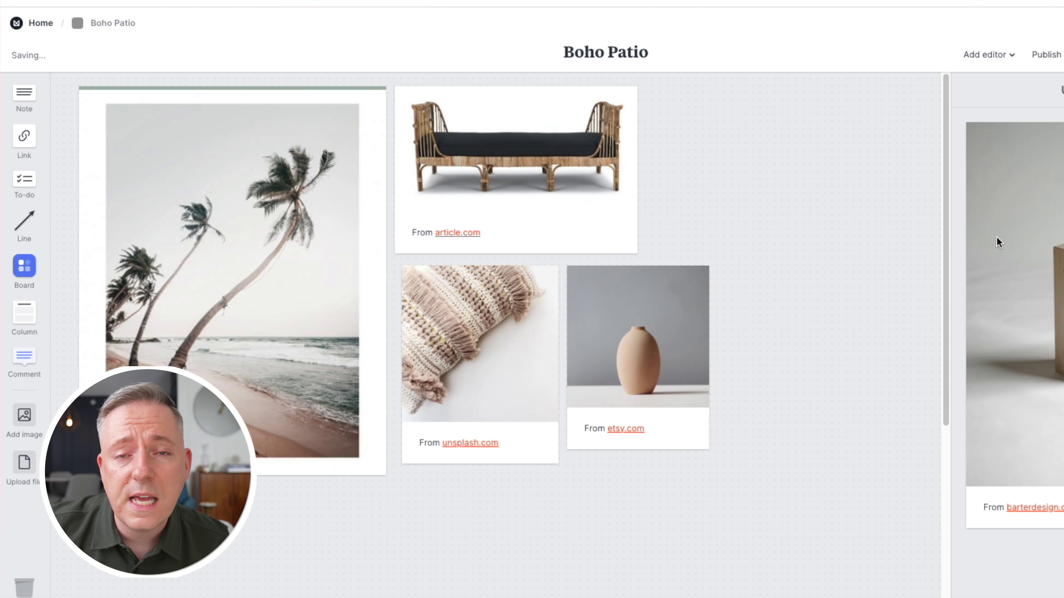
drag(997, 237, 795, 408)
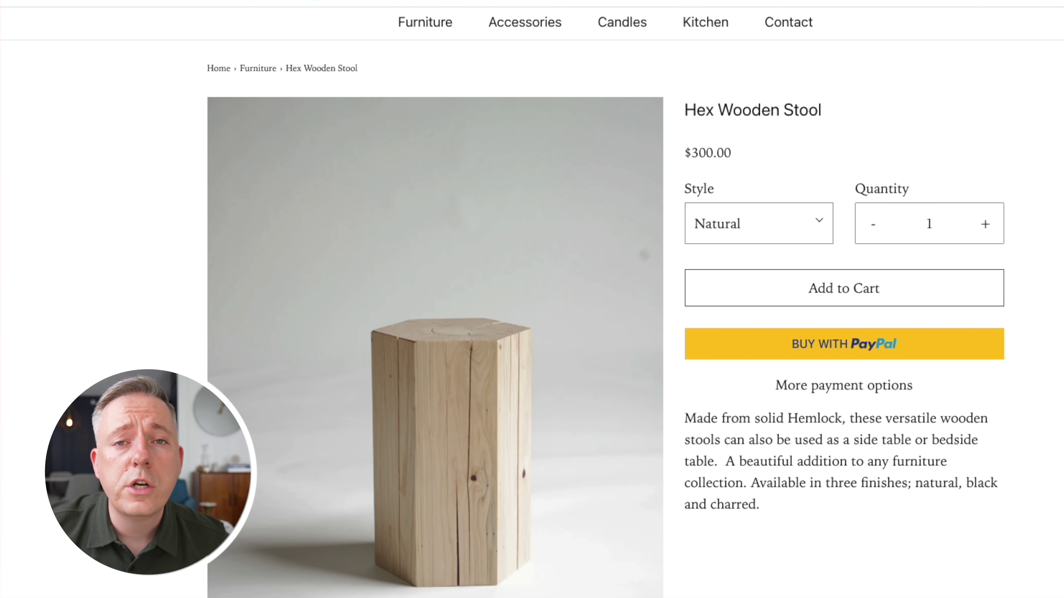
Step: Paste the patterned rug image onto the board and place it beneath the palm beach print
key(super+v)
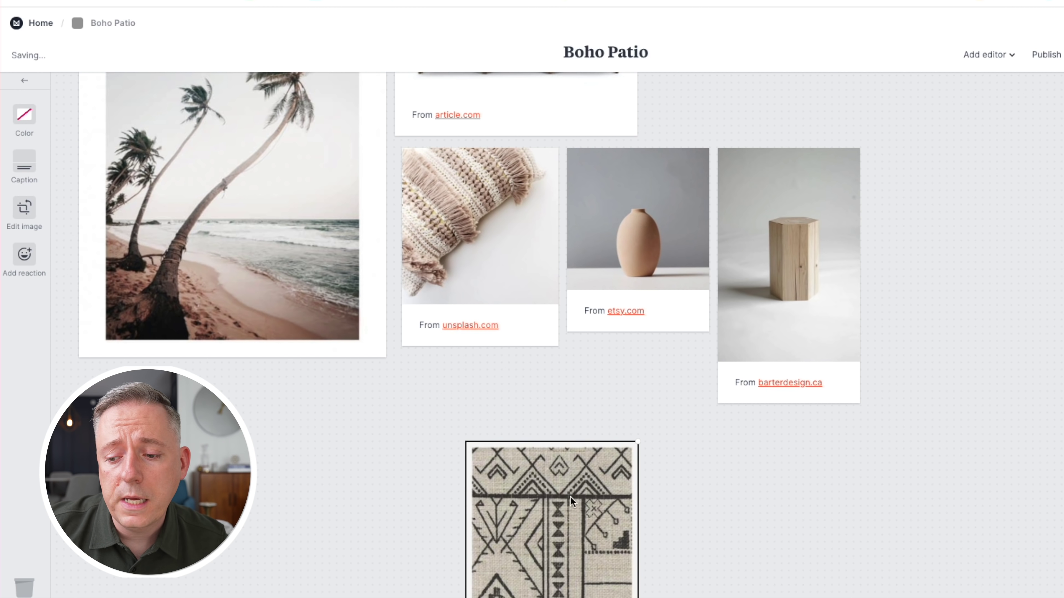
drag(570, 498, 191, 428)
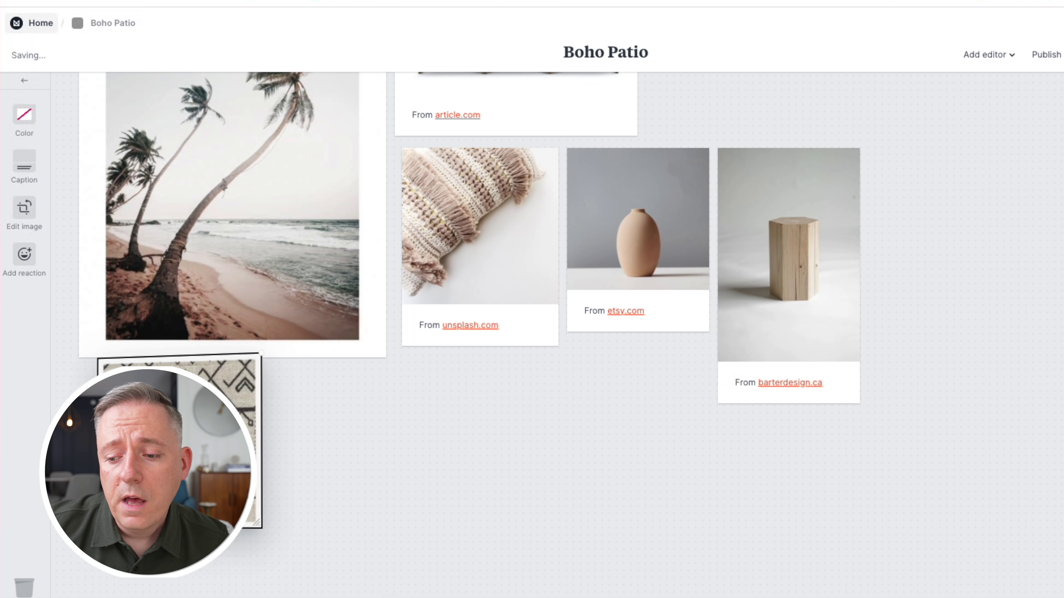
click(491, 377)
scroll(491, 383, up, 3)
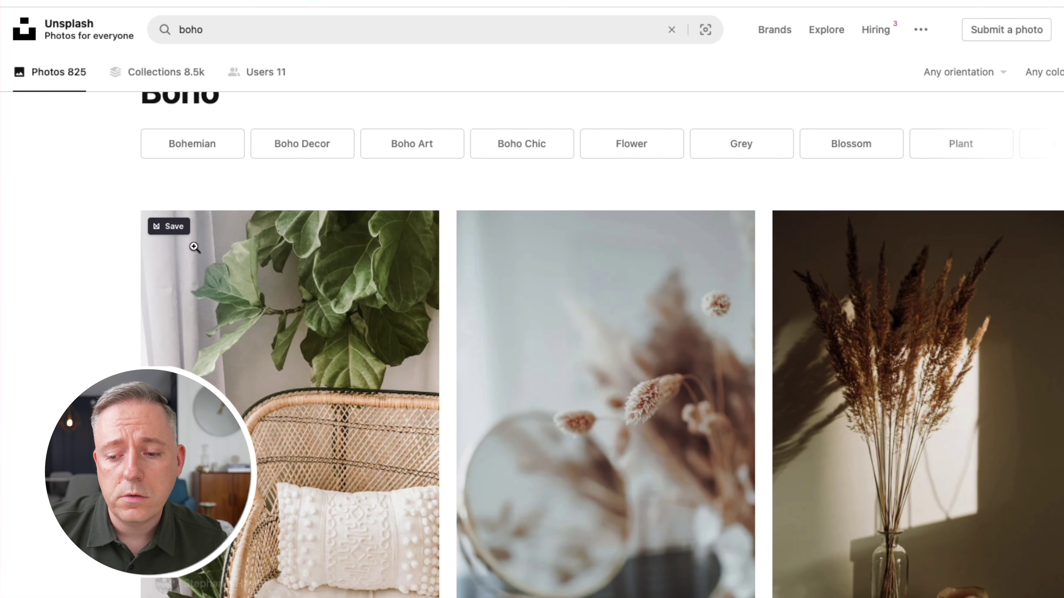
scroll(284, 262, down, 1)
scroll(284, 263, down, 2)
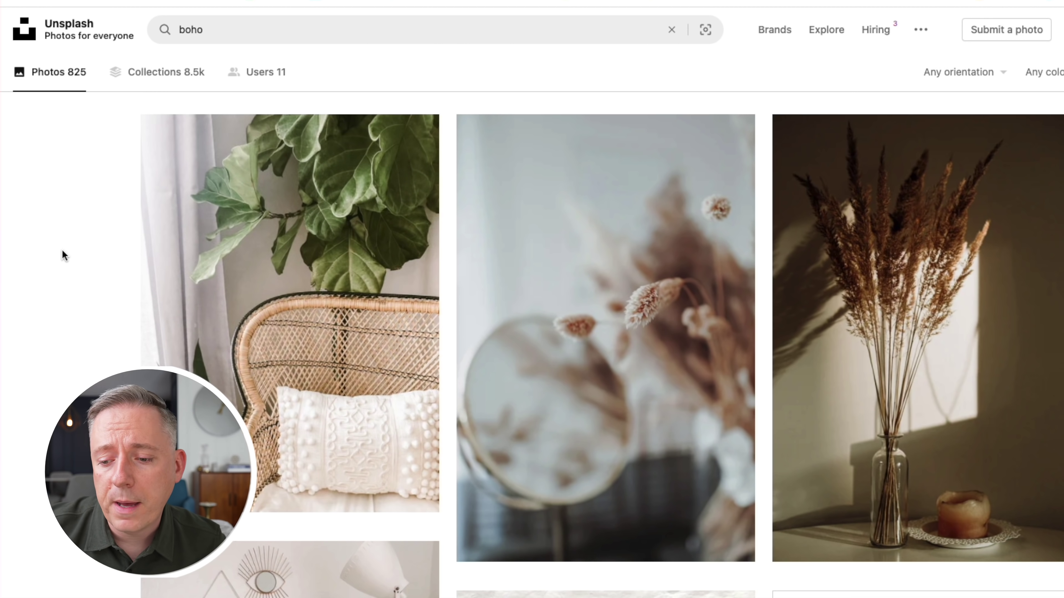
Step: Clip the rattan chair and plant photo from Unsplash to Boho Patio, place it beside the stool card and enlarge it
click(174, 133)
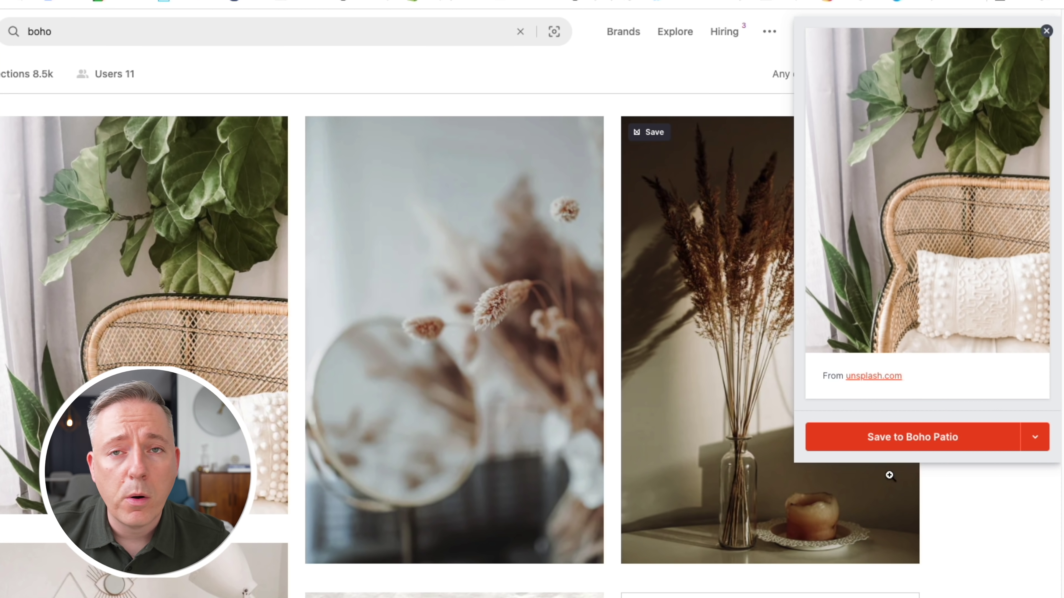
click(914, 437)
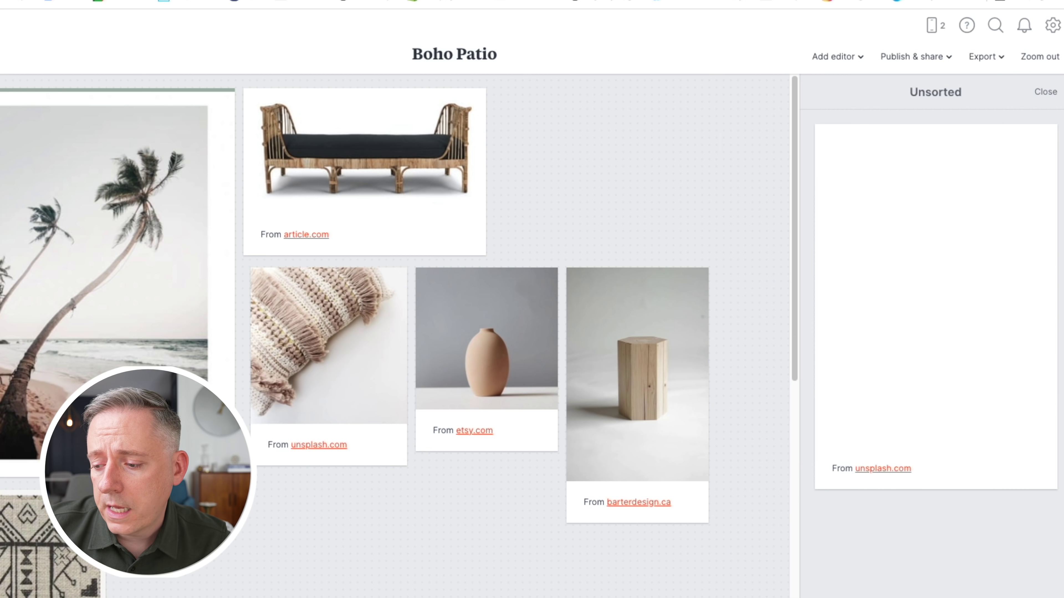
drag(928, 240, 693, 243)
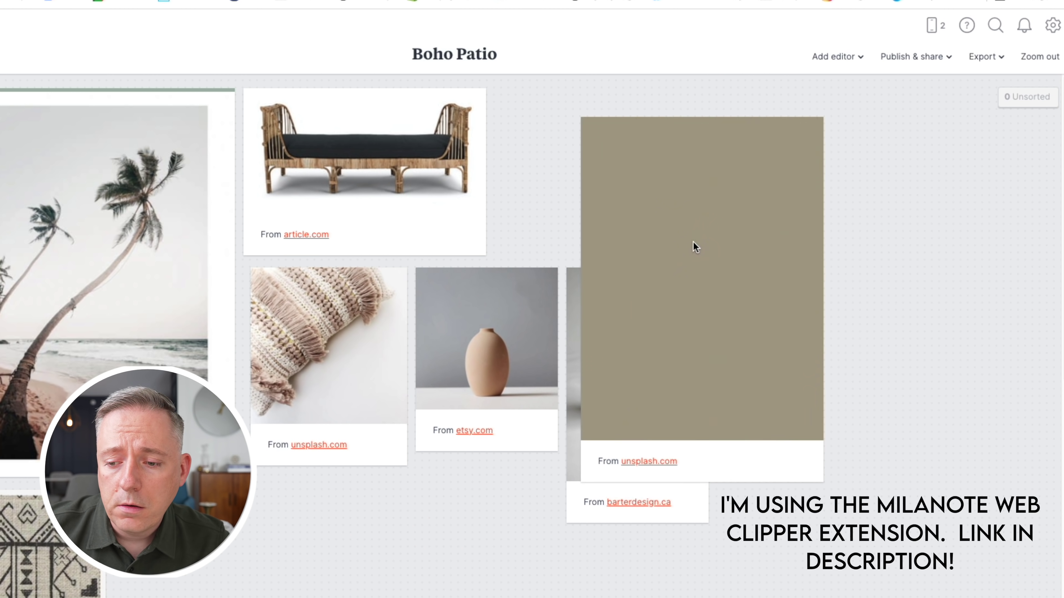
drag(788, 247, 853, 241)
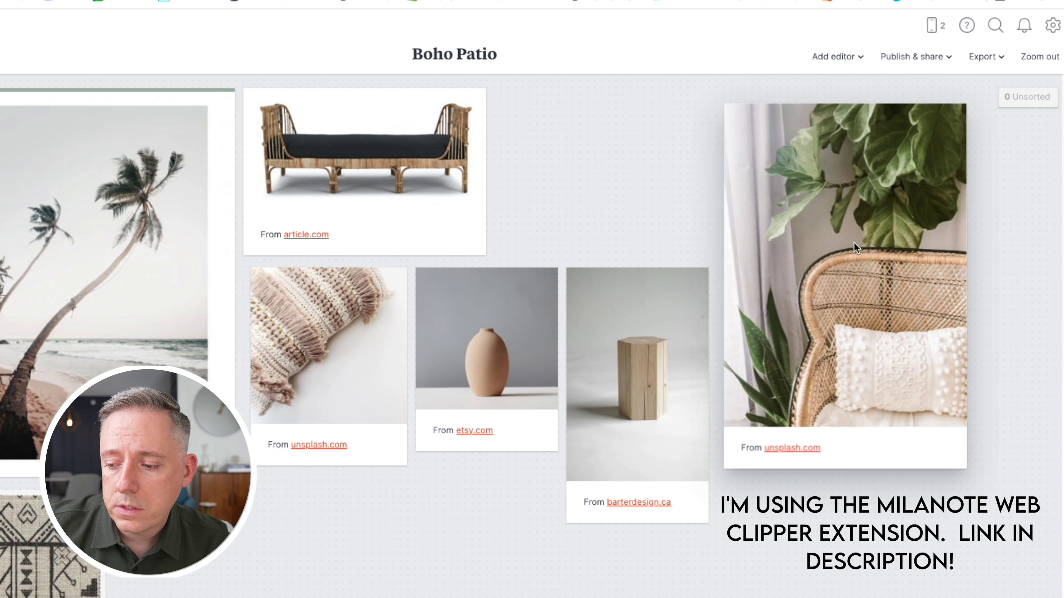
drag(962, 462, 997, 559)
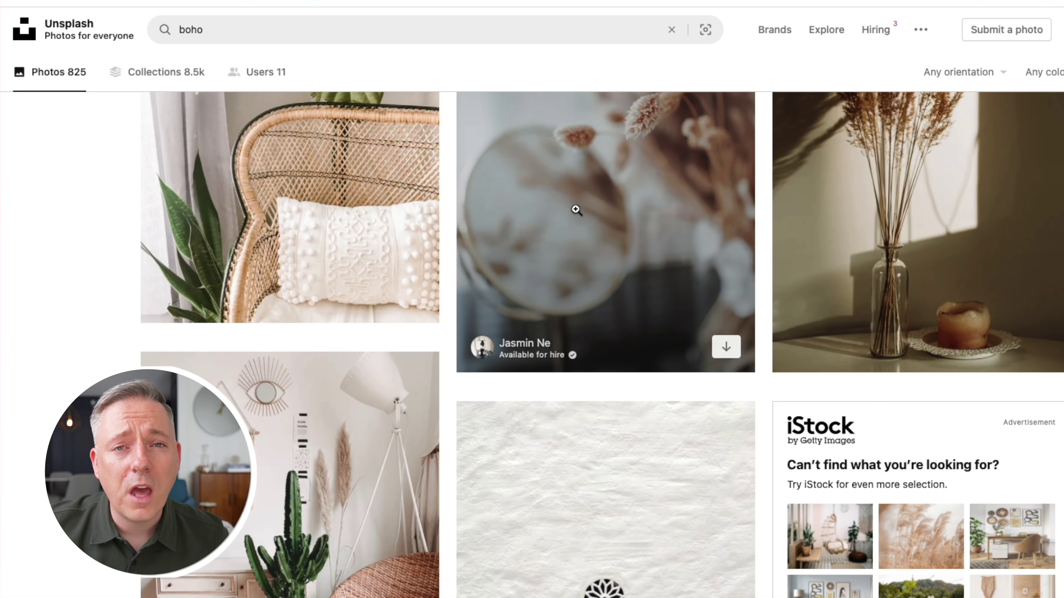
Step: Browse Unsplash's boho photos and save the beach photo with the wine glass to the Boho Patio board
scroll(577, 235, down, 7)
scroll(577, 236, down, 8)
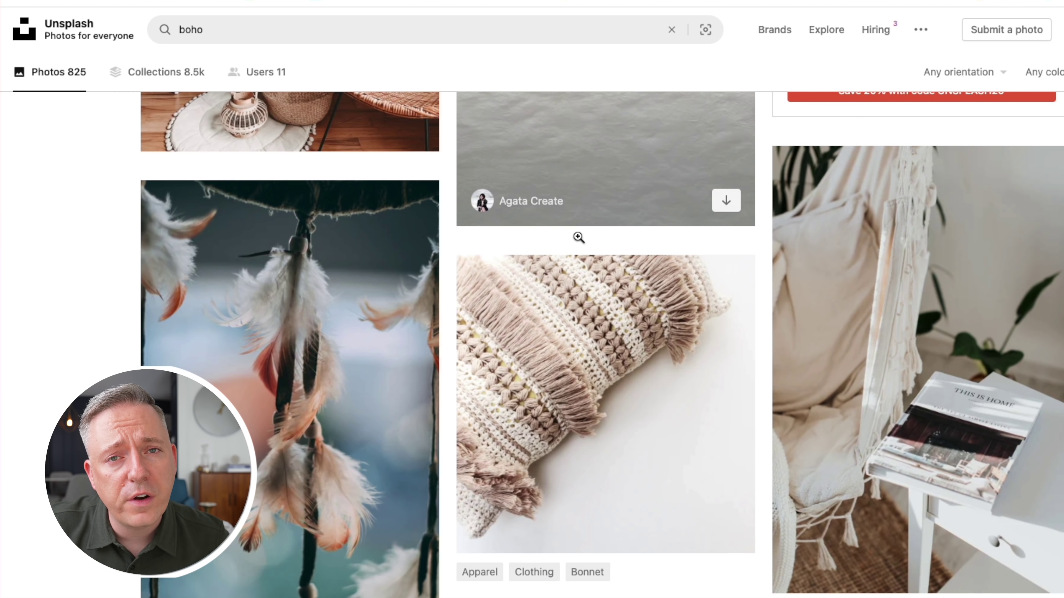
scroll(940, 334, down, 8)
scroll(940, 333, down, 5)
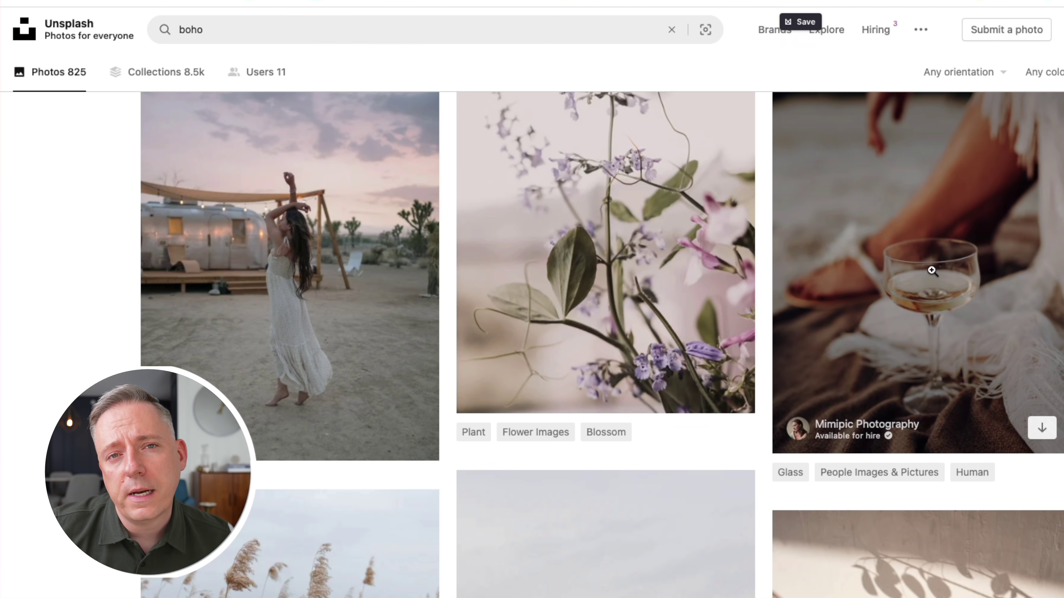
scroll(932, 270, up, 3)
click(801, 206)
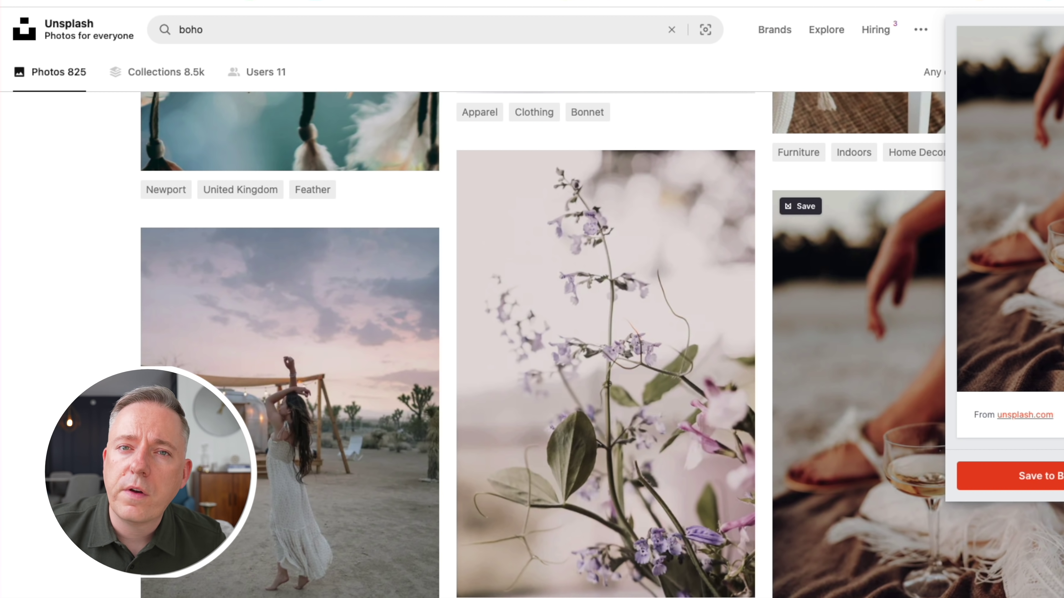
click(1009, 476)
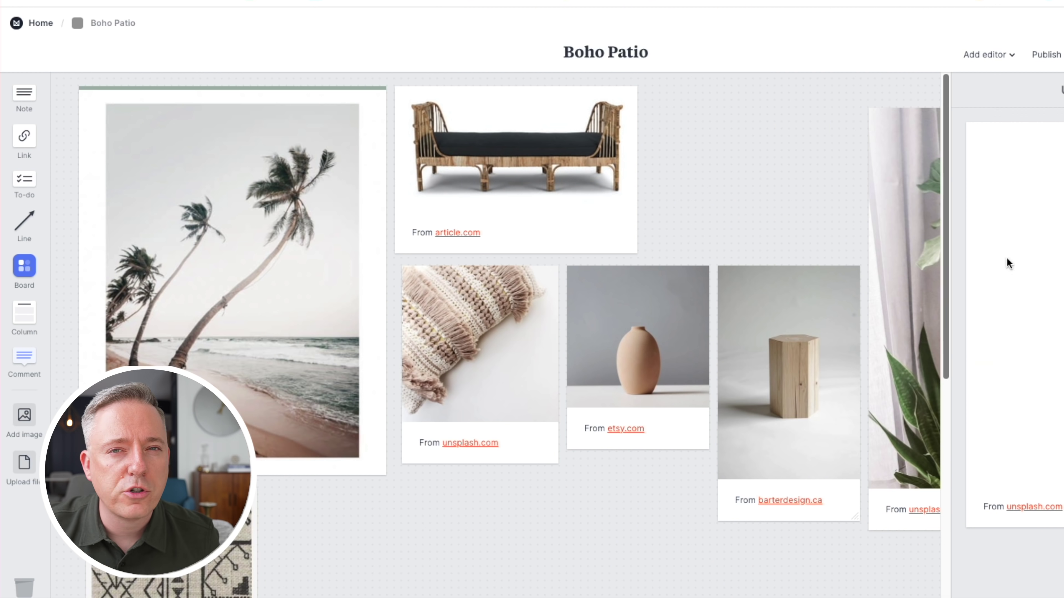
Step: Place the wine glass photo beside the patterned rug and shrink it to fit the row beneath the palm print
drag(1008, 263, 371, 492)
scroll(504, 381, down, 5)
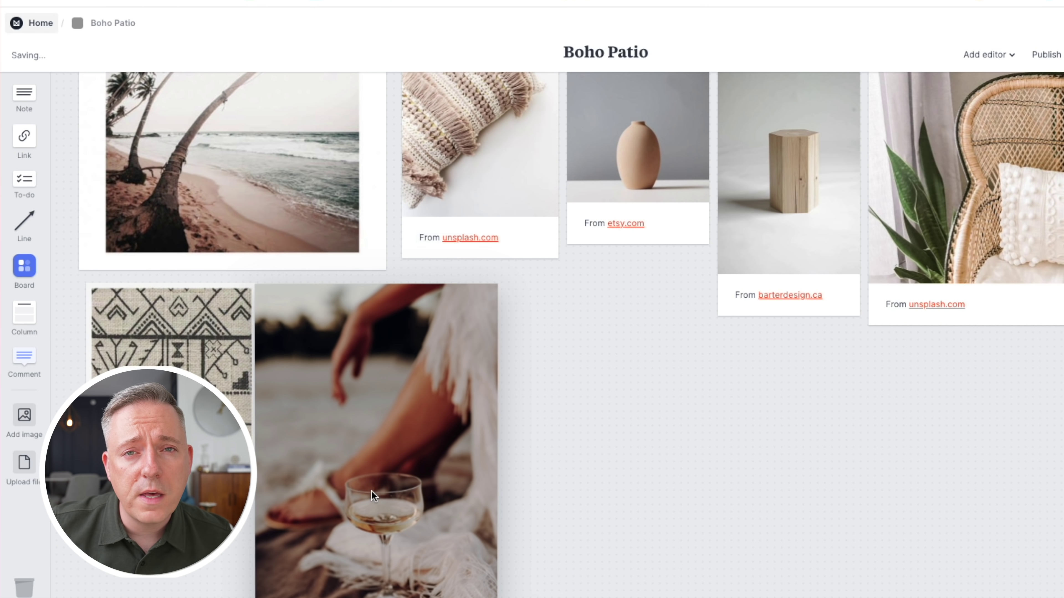
scroll(472, 477, down, 4)
drag(497, 500, 404, 359)
scroll(466, 253, up, 1)
scroll(466, 254, up, 8)
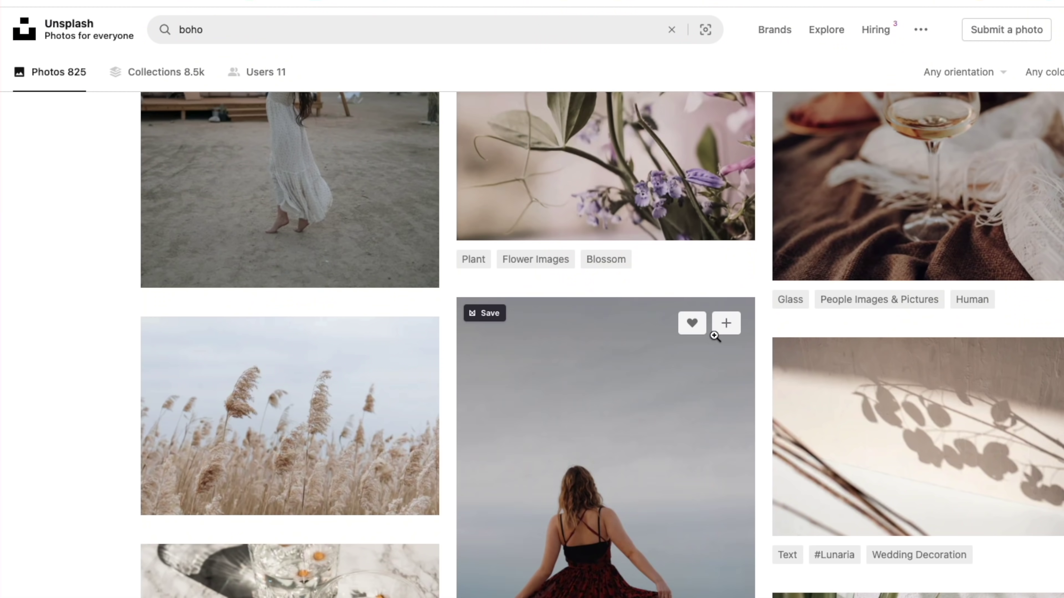
Step: Browse further through Unsplash's boho photos and clip the macramé wall hanging photo for the board
scroll(723, 331, down, 15)
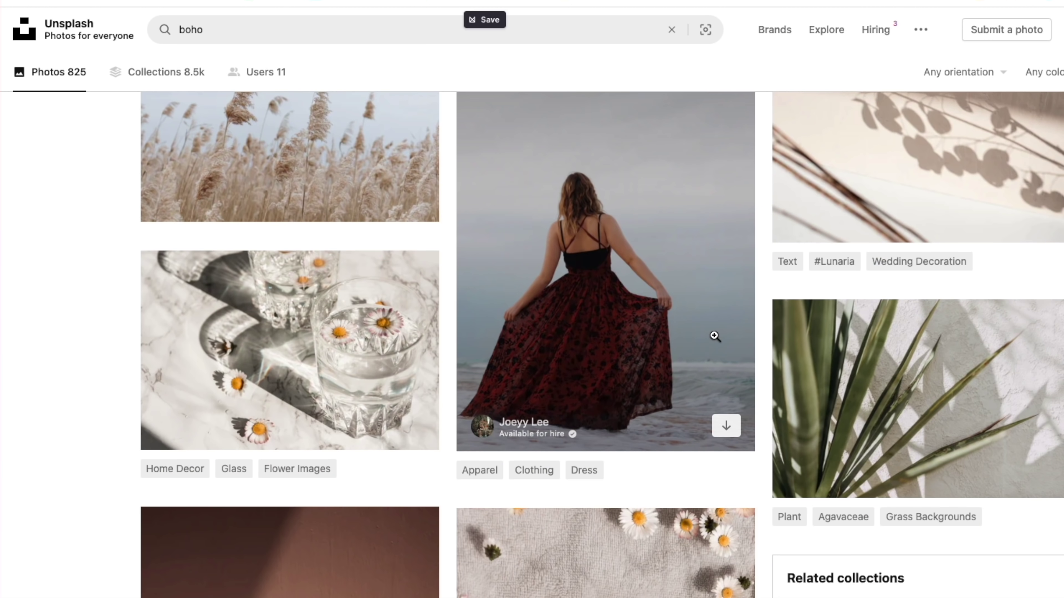
scroll(717, 341, down, 6)
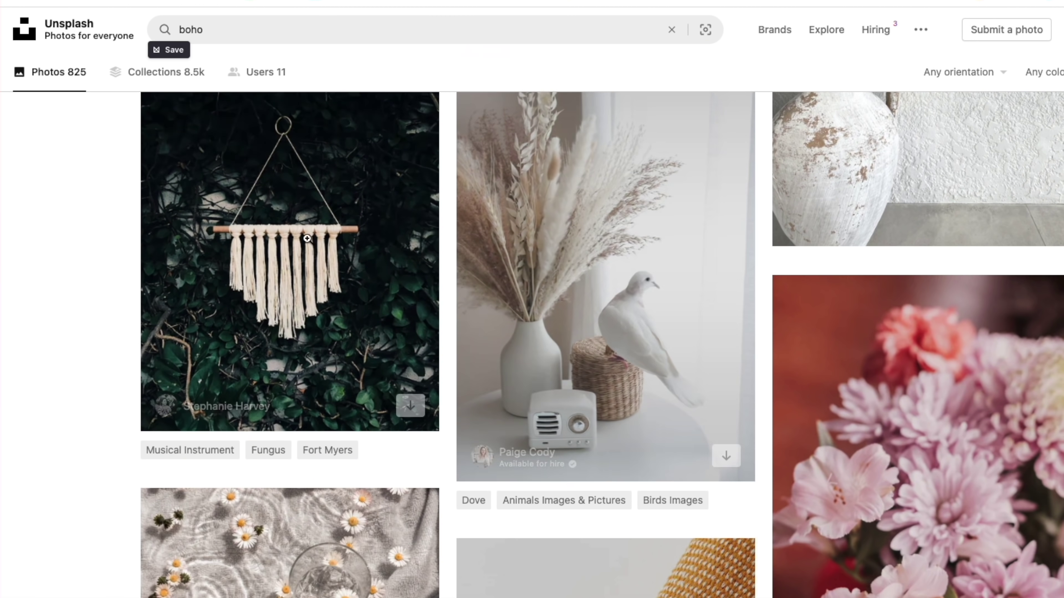
scroll(214, 261, up, 2)
scroll(214, 260, up, 2)
click(168, 176)
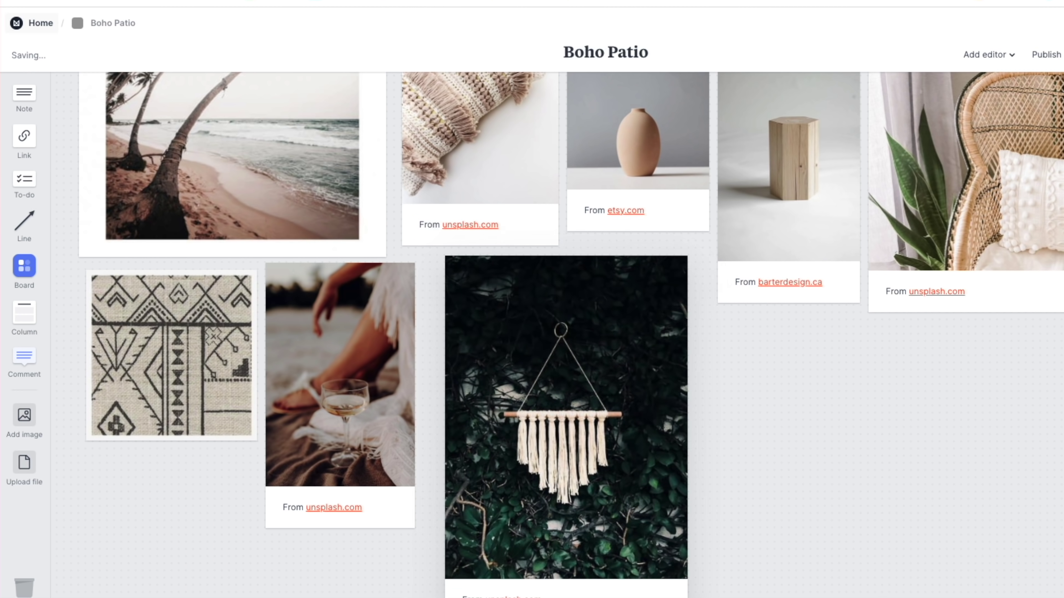
Step: Place the macramé wall hanging photo beside the wine glass photo and shrink it to fit the row
scroll(586, 481, down, 1)
drag(682, 585, 581, 447)
drag(564, 406, 550, 405)
scroll(707, 403, up, 3)
scroll(708, 408, up, 3)
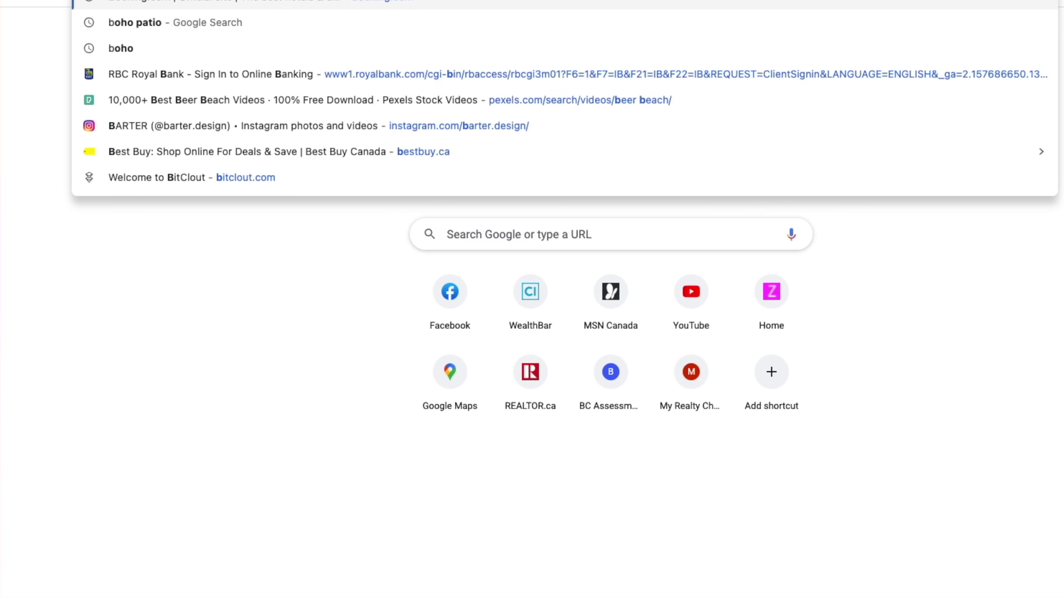
Step: Search Google for boho patio, then refine the search to neutral boho patio
text(oho pat)
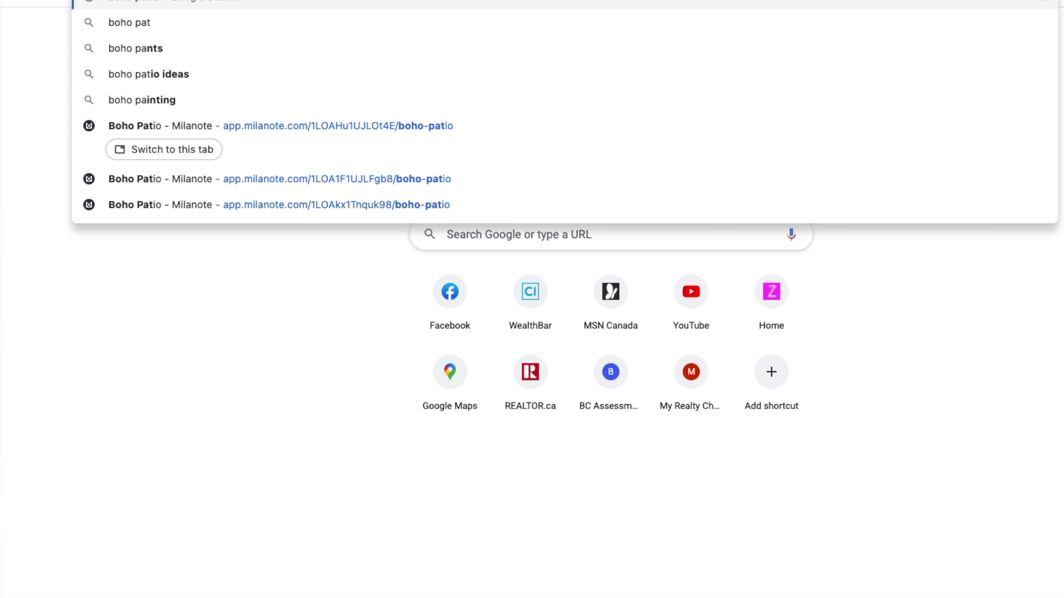
key(Return)
click(128, 42)
text(neutral)
key(Return)
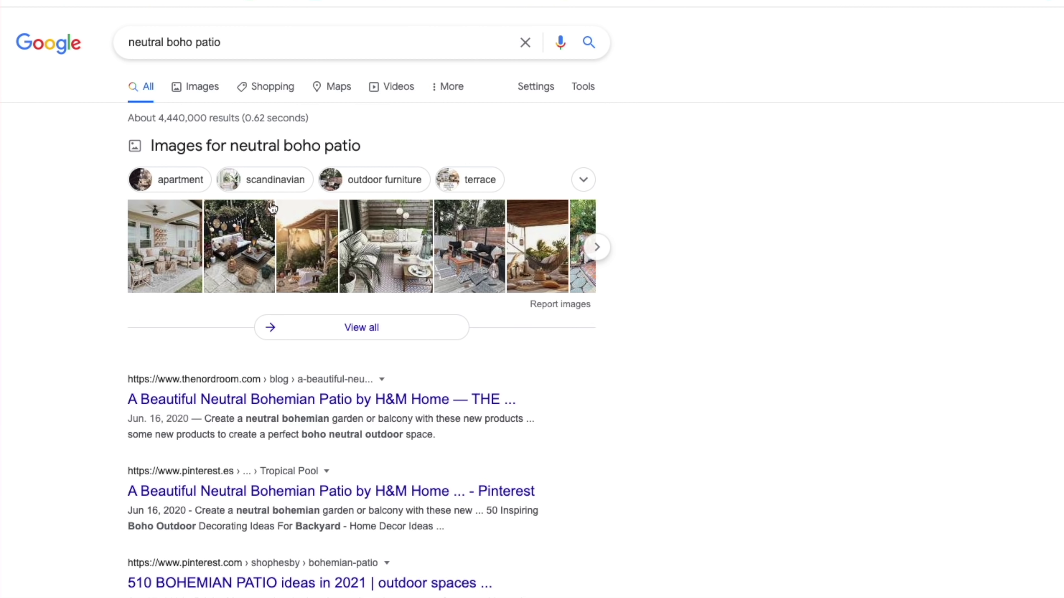
Step: Open the image results and save The Nordroom's rattan armchair patio photo to the Boho Patio board
click(164, 261)
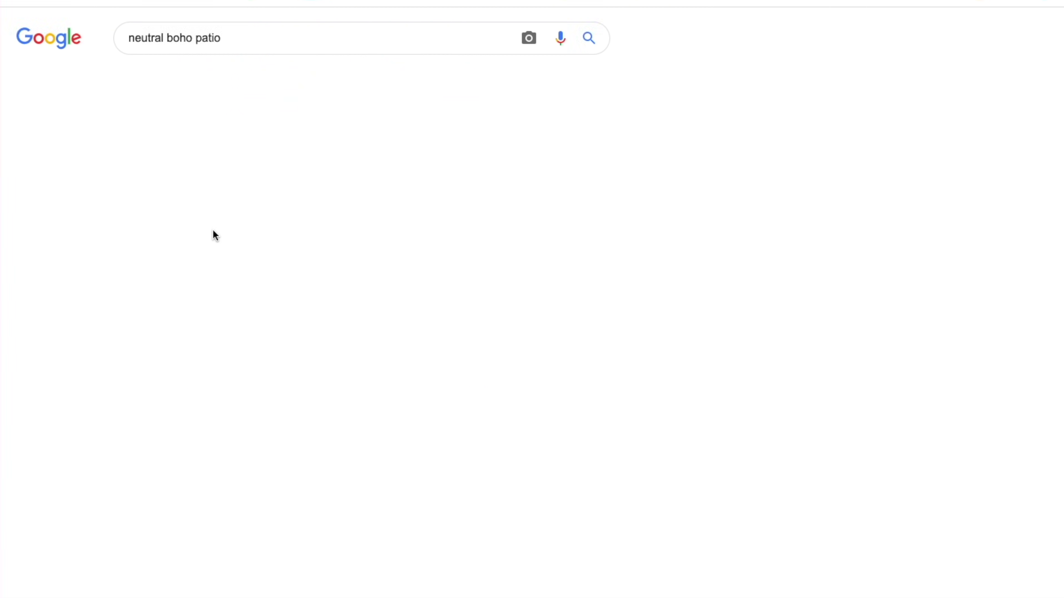
scroll(649, 318, down, 2)
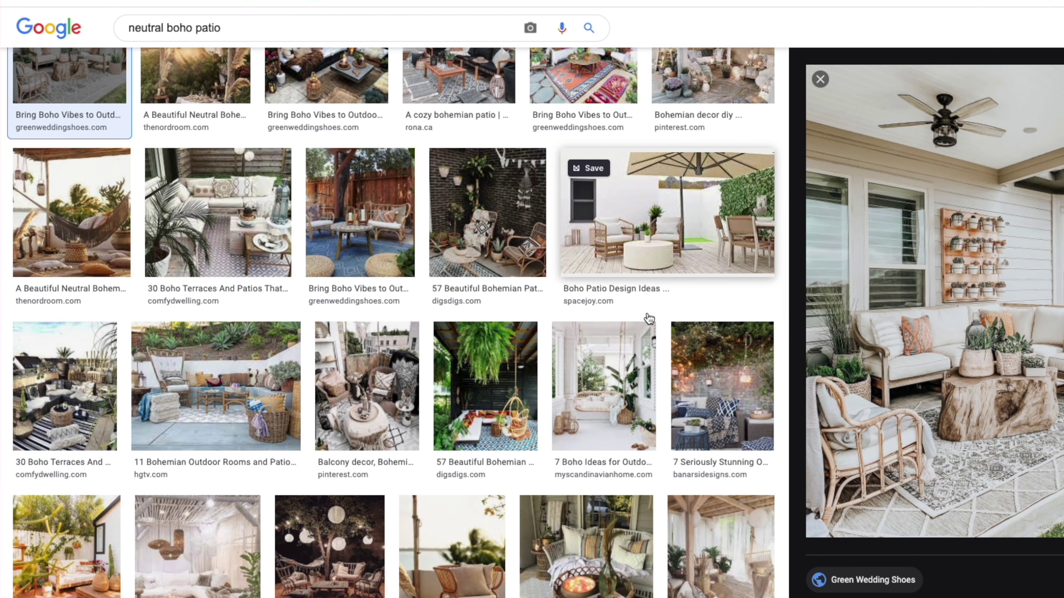
scroll(208, 407, down, 5)
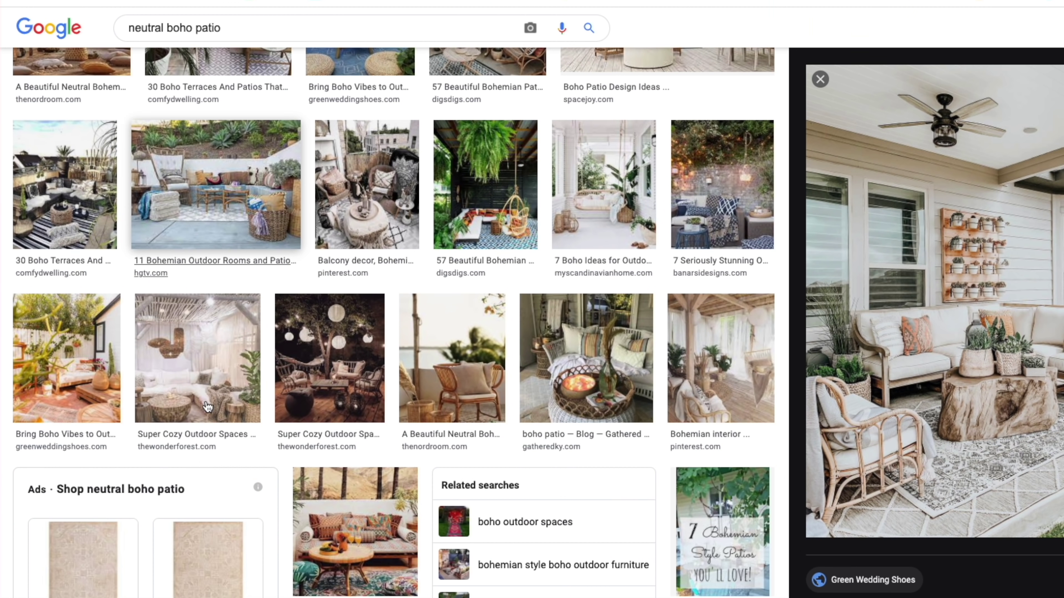
click(464, 383)
click(867, 81)
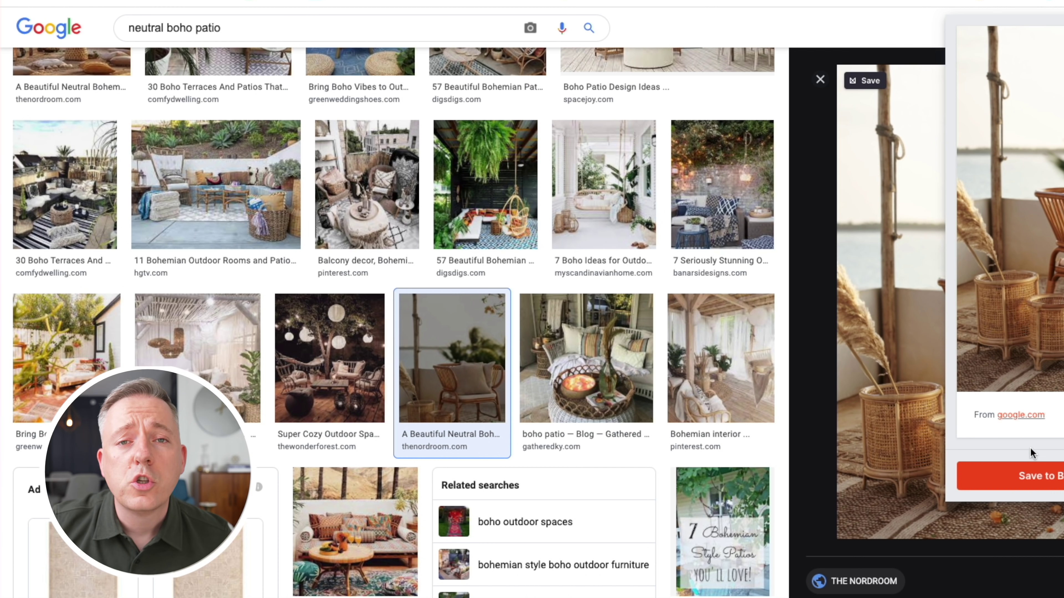
click(1025, 474)
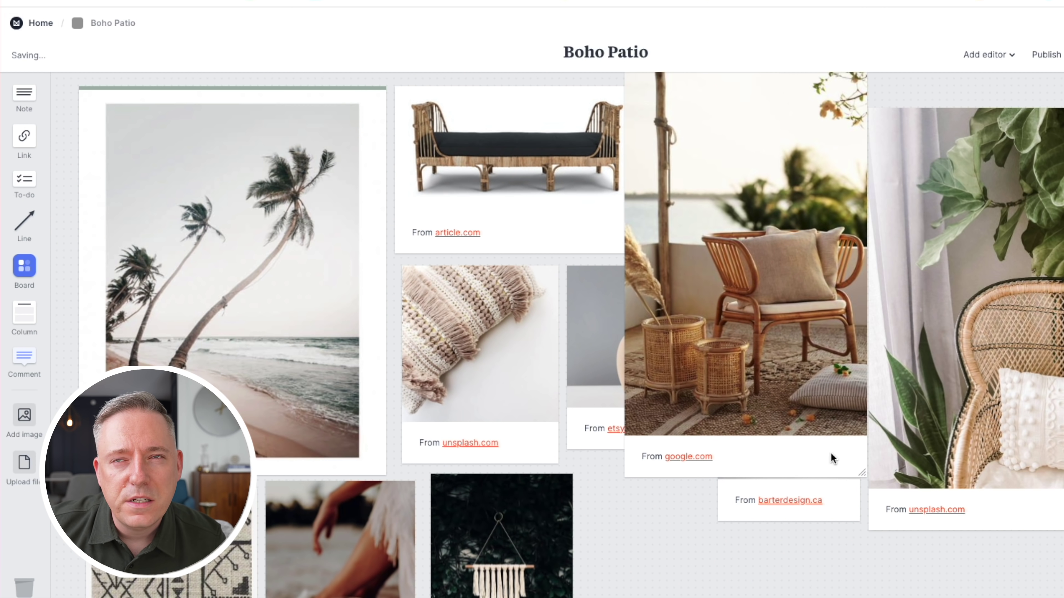
Step: Shrink the rattan armchair photo and move the wooden stool card to the row beneath the vase, beside the macramé photo
drag(859, 466, 779, 347)
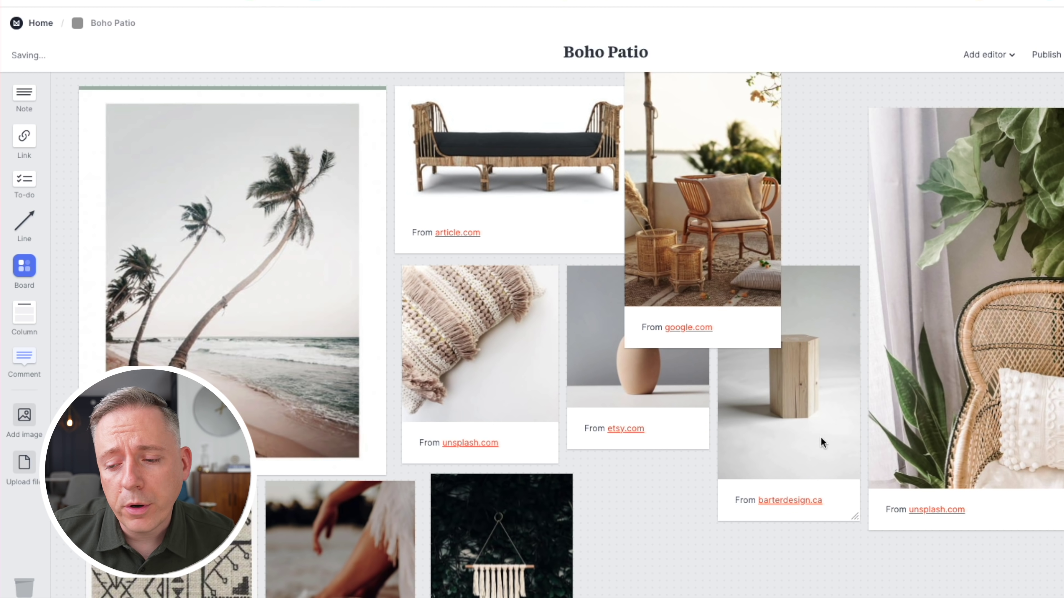
drag(828, 435, 760, 511)
scroll(737, 424, down, 5)
drag(715, 288, 658, 408)
Step: Move the rattan armchair photo between the daybed card and the rattan chair and plant photo, and enlarge it slightly
scroll(664, 402, up, 5)
drag(735, 272, 867, 295)
drag(896, 379, 919, 426)
drag(852, 342, 784, 345)
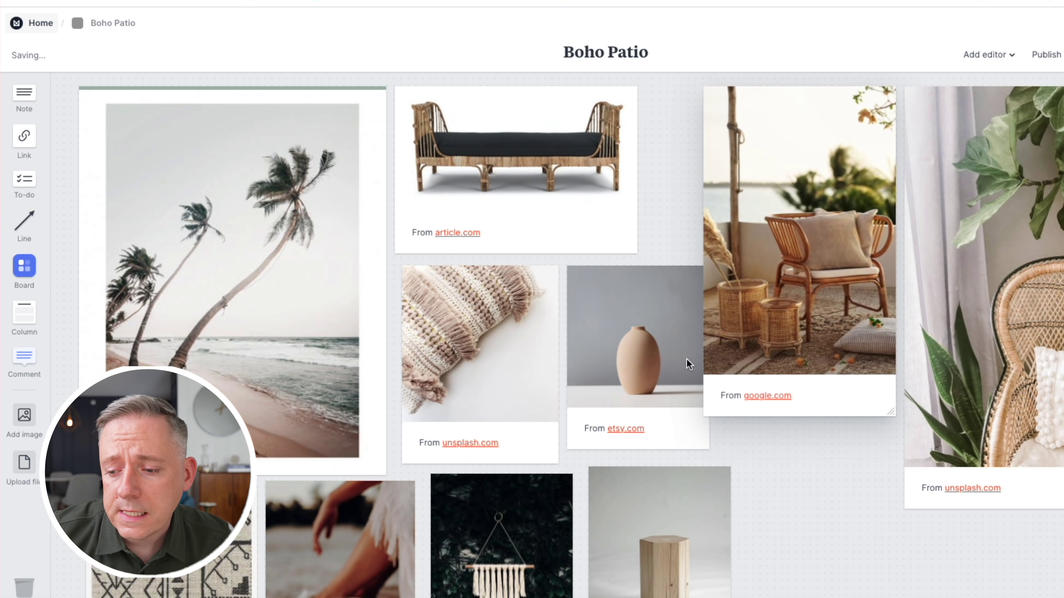
Step: Shrink the vase card so it fits between the fringed pillow card and the rattan armchair photo
click(699, 428)
drag(700, 442, 681, 408)
drag(657, 366, 656, 382)
click(787, 505)
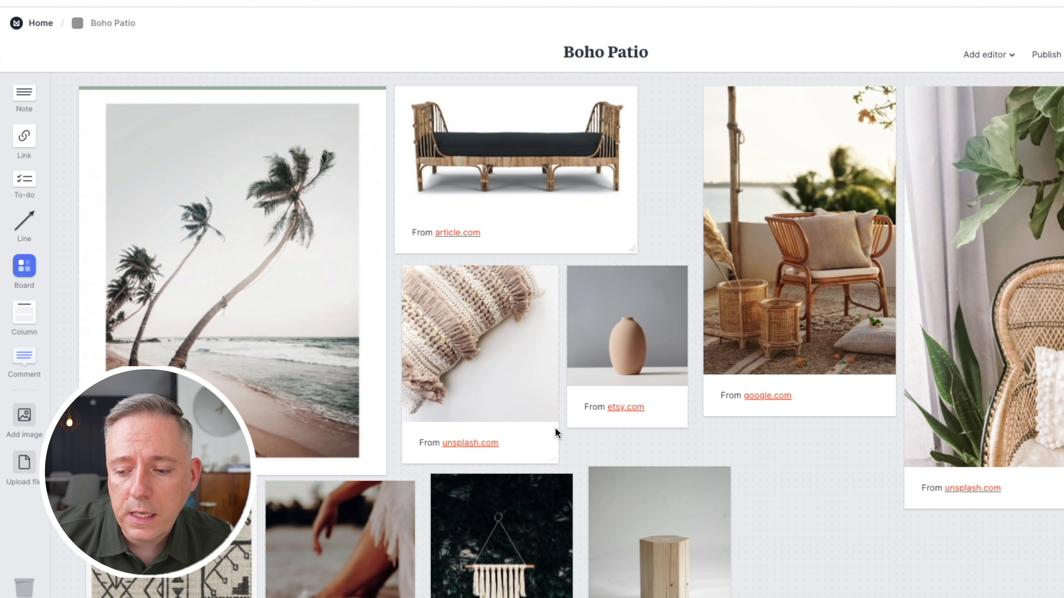
Step: Open the vase card's Etsy source page and examine the product photos and the primary colour options
click(633, 409)
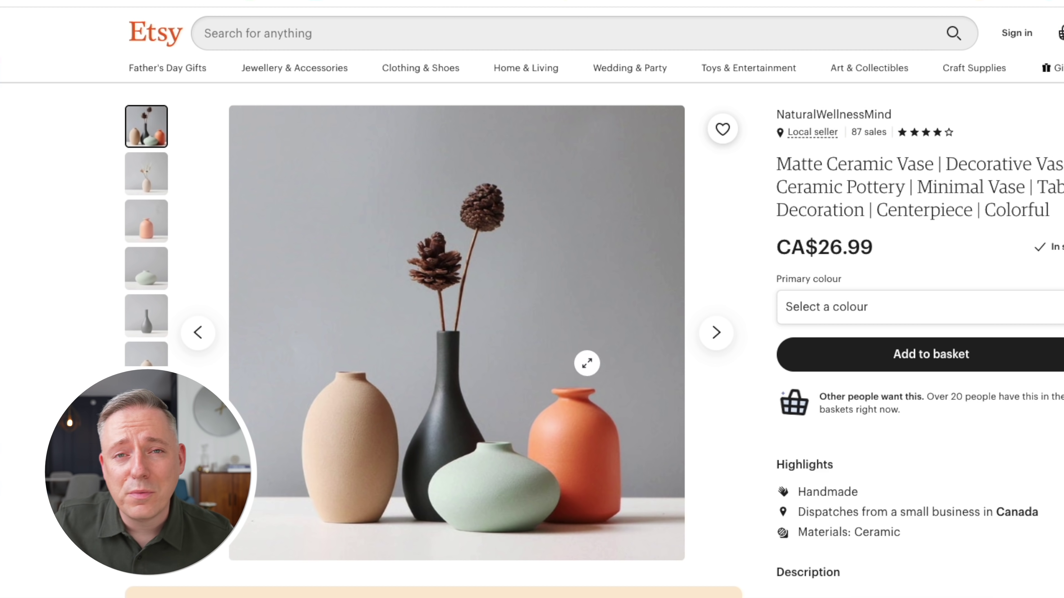
click(148, 179)
click(150, 220)
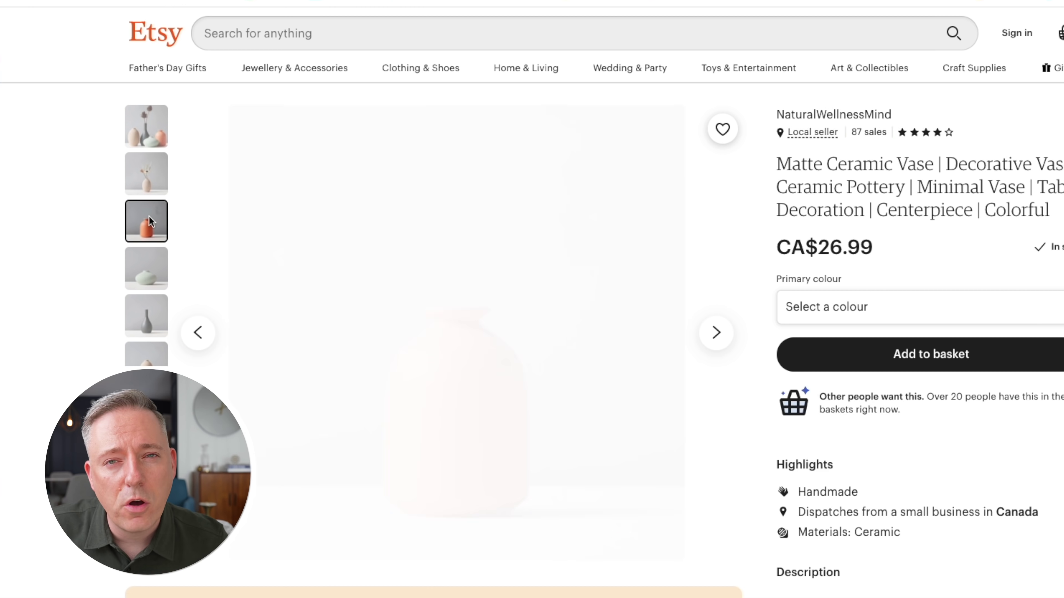
click(872, 308)
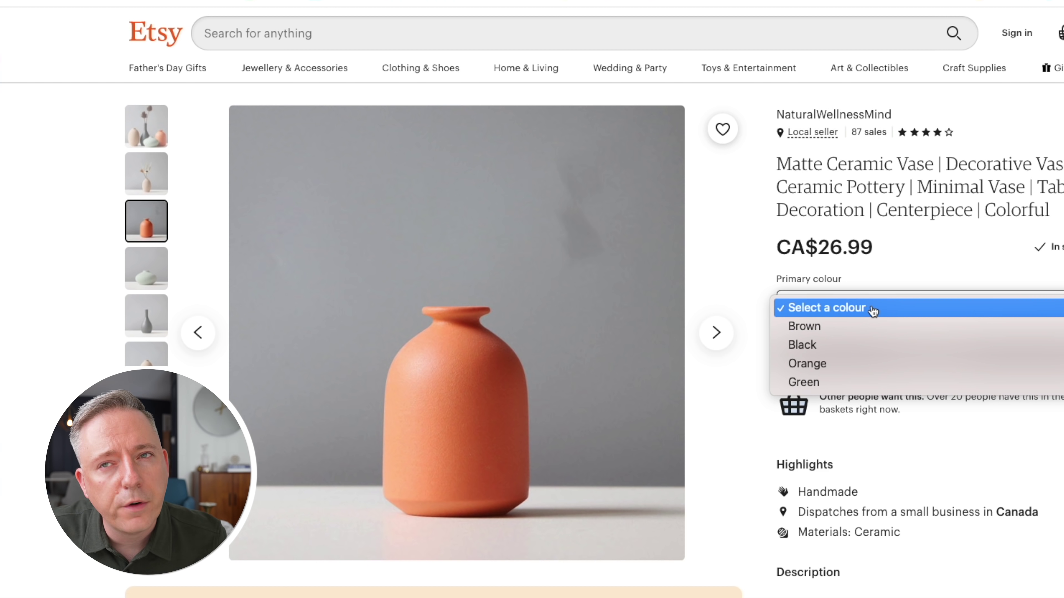
click(872, 310)
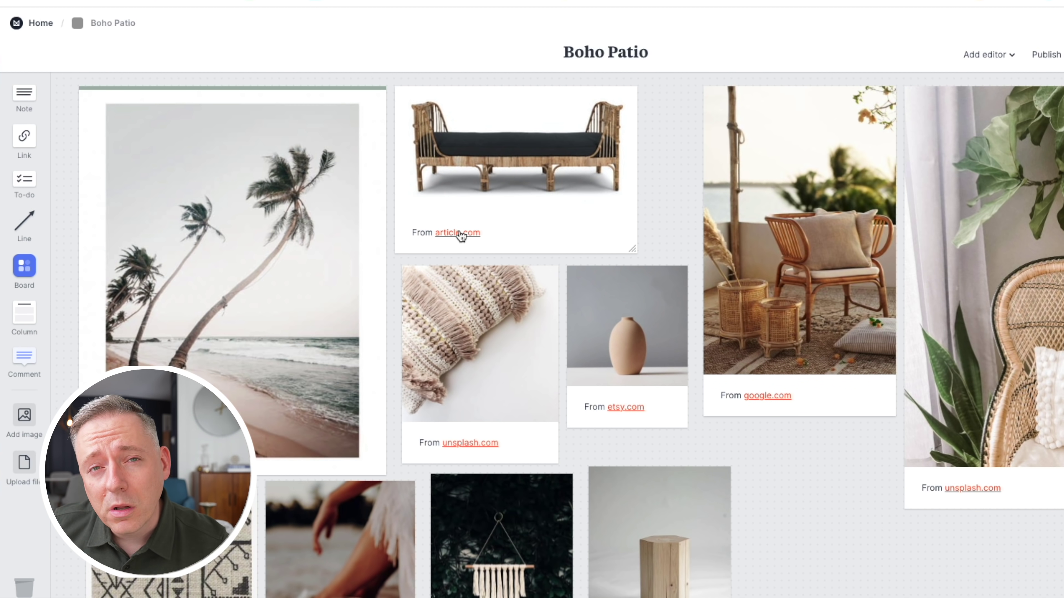
Step: Open the daybed card's article.com source page and review its price, construction details and care instructions
click(458, 233)
scroll(202, 295, down, 3)
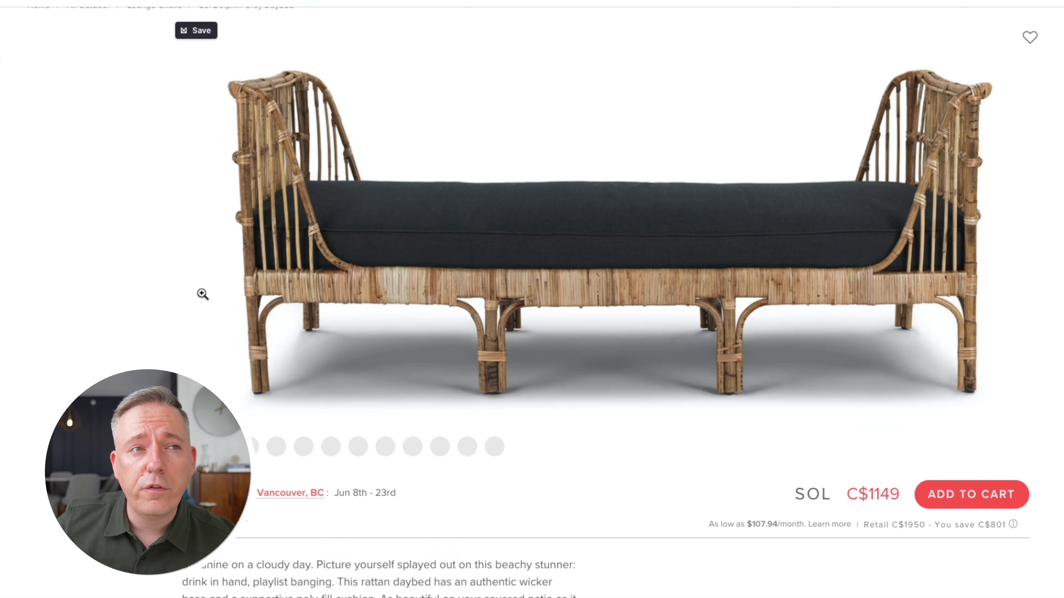
scroll(202, 294, down, 8)
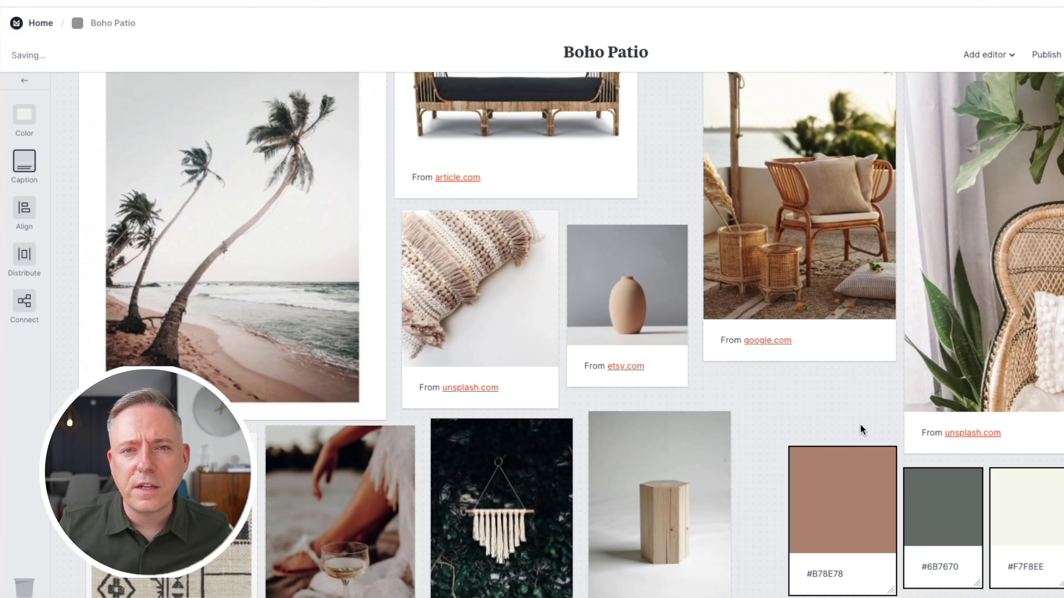
scroll(860, 423, down, 2)
Step: Move the group of color swatches beside the wooden stool card and align the vase card's upper edge with the fringed pillow card
drag(860, 430, 824, 421)
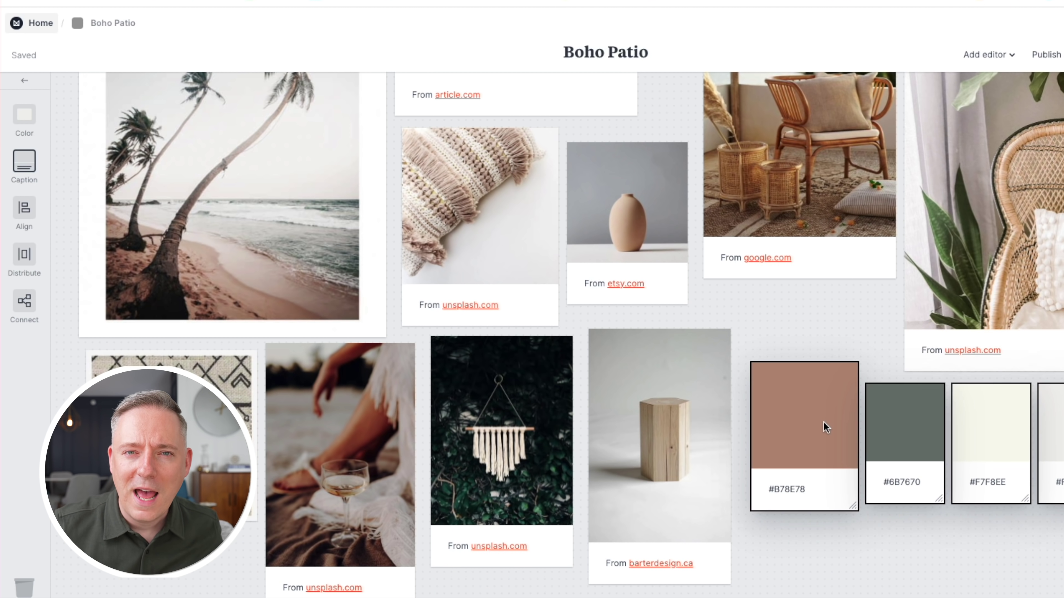
drag(629, 202, 629, 192)
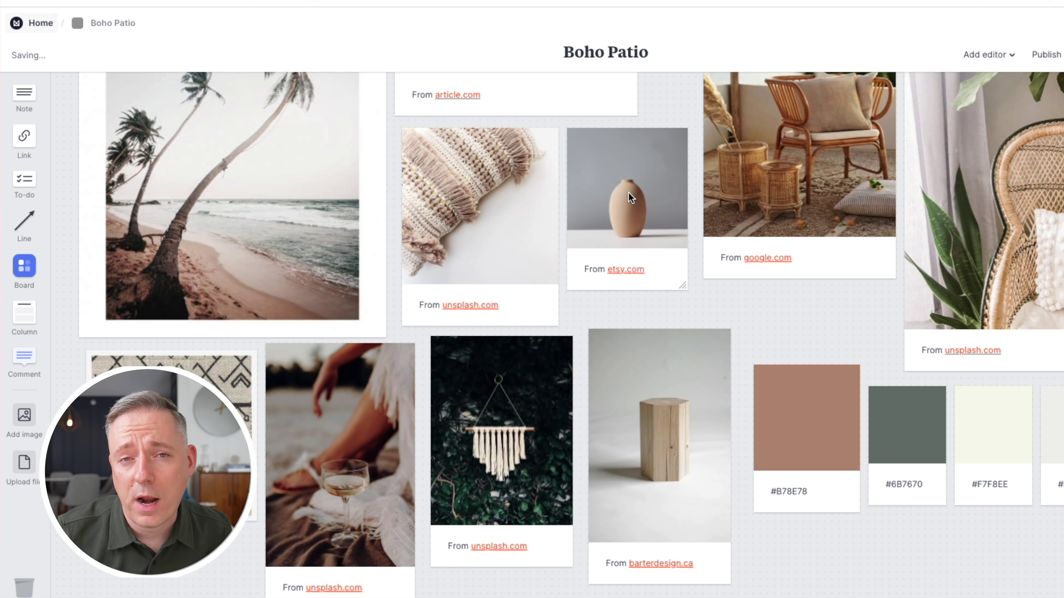
Step: Hide the source captions on the daybed, fringed pillow, vase, rattan armchair and rattan chair with plant images
scroll(629, 192, up, 3)
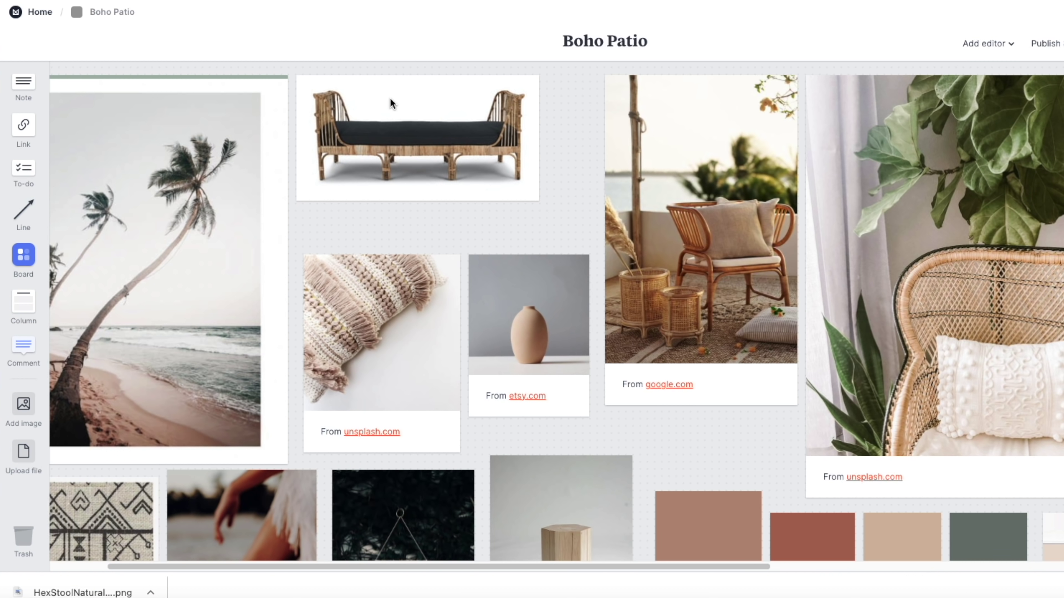
click(392, 115)
click(357, 262)
click(26, 149)
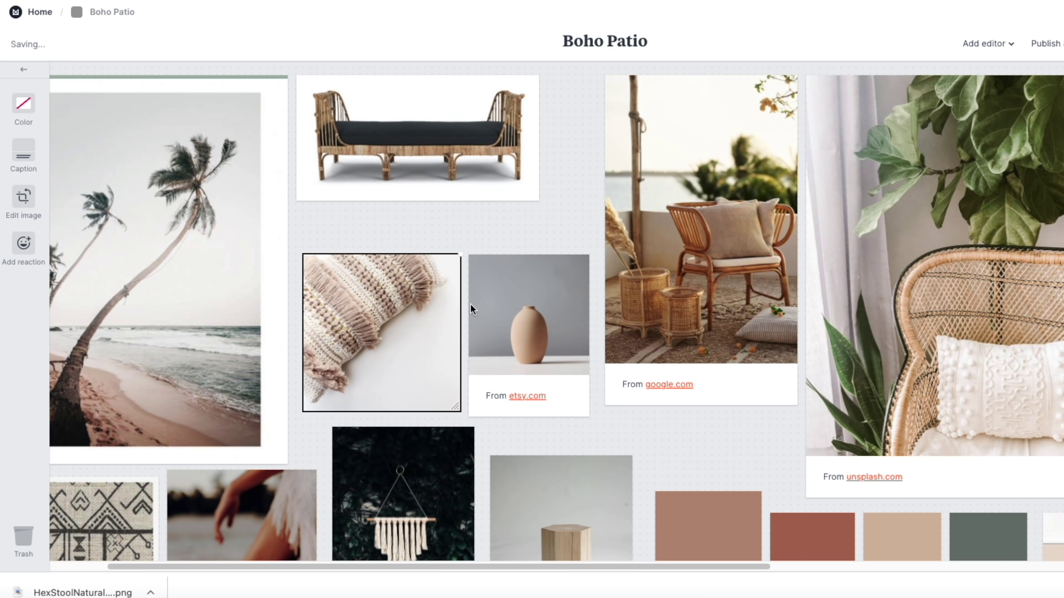
click(486, 303)
click(31, 147)
click(657, 234)
click(23, 149)
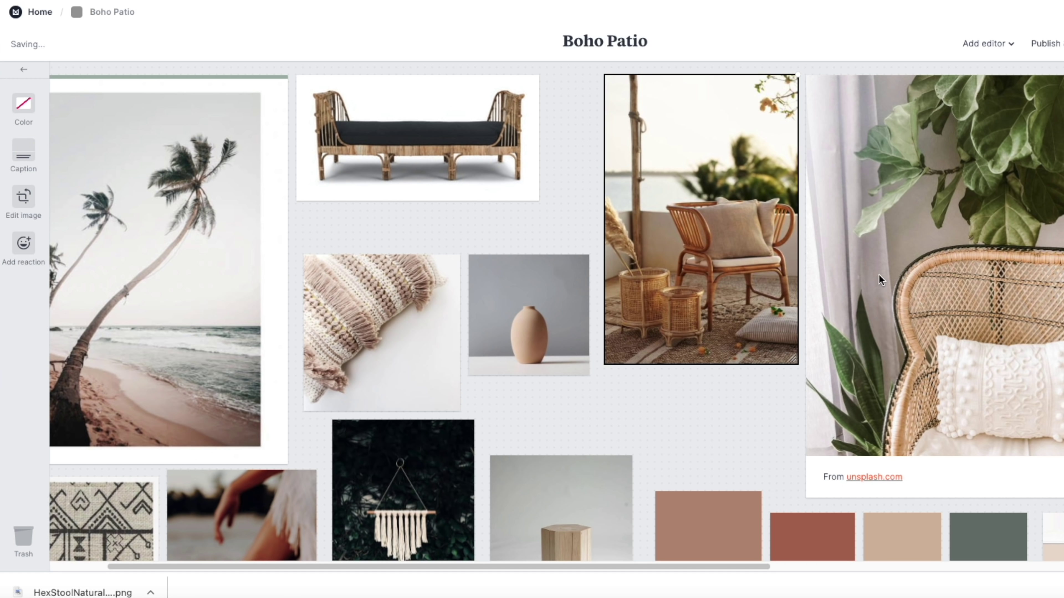
click(879, 278)
click(24, 150)
Step: Move the large dusty-pink color swatch up, closer to the rattan armchair photo
scroll(485, 431, down, 3)
scroll(484, 430, down, 1)
drag(708, 387, 707, 341)
Step: Hide the source captions on the wooden stool, macramé, drink glass and sun art print images
click(587, 377)
click(23, 150)
click(402, 377)
click(23, 150)
click(209, 431)
click(23, 155)
click(104, 419)
click(1053, 411)
click(23, 150)
scroll(739, 145, up, 3)
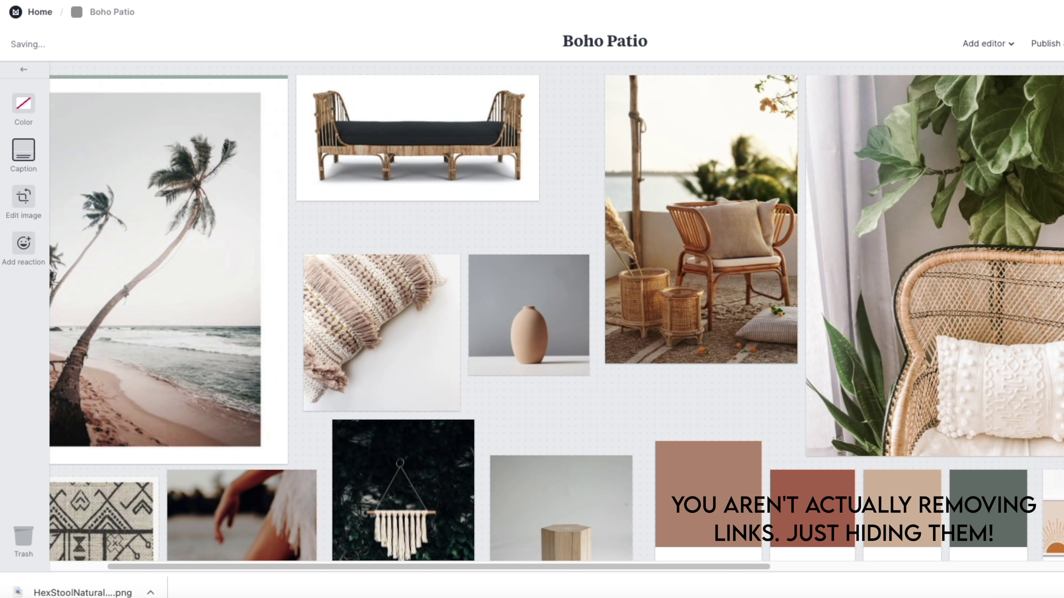
Step: Shrink the vase image and move it down to just above the wooden stool photo
click(554, 310)
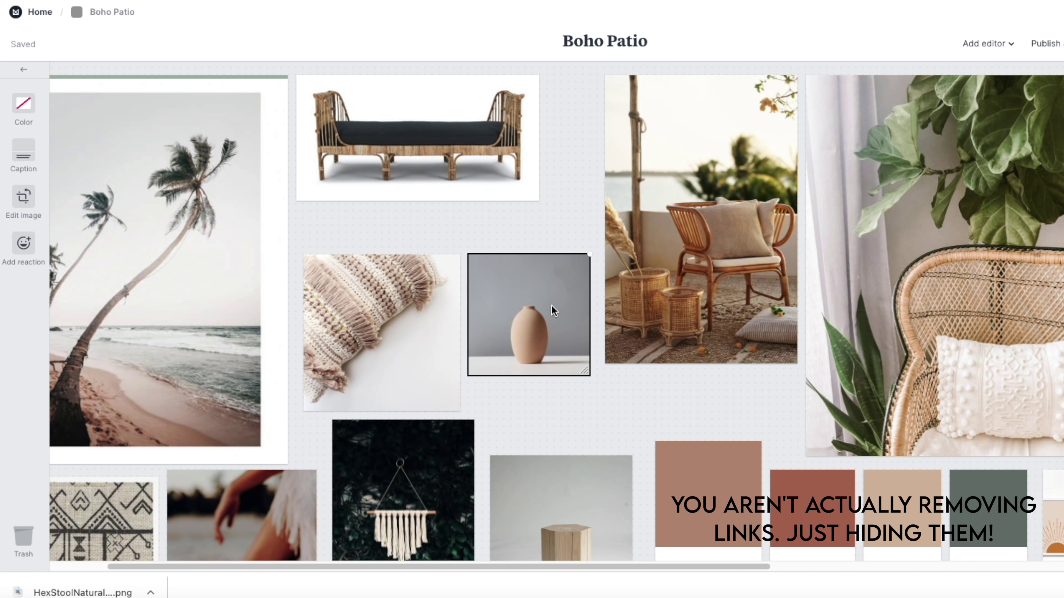
drag(579, 367, 557, 344)
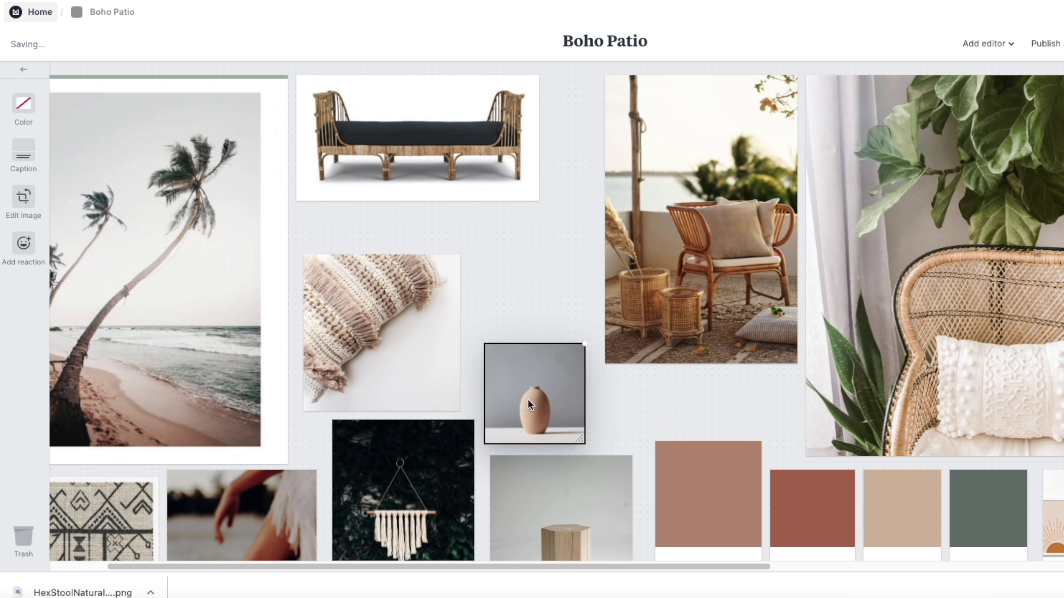
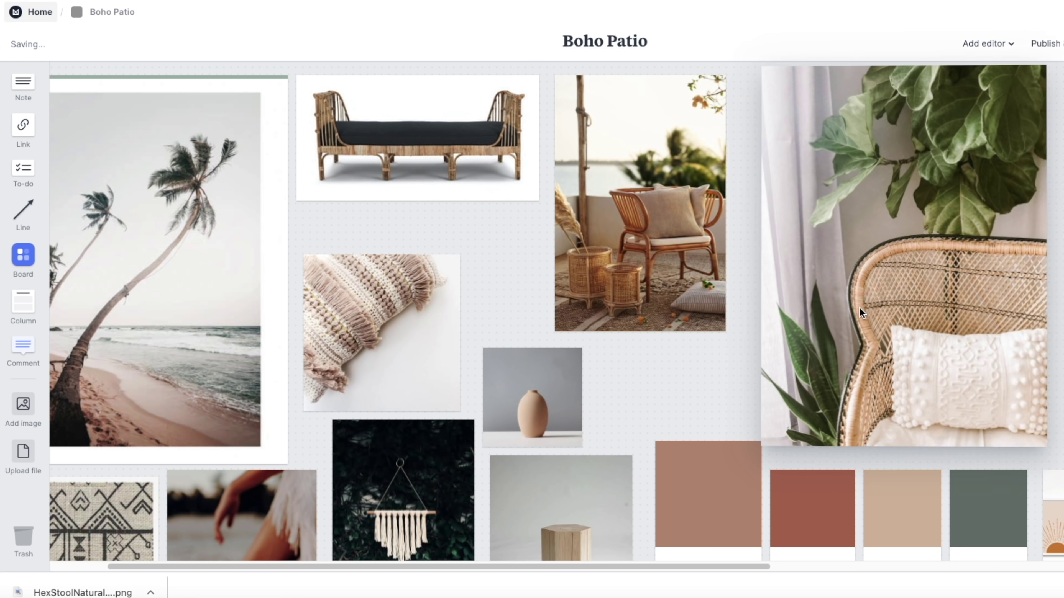
Step: Shrink the photo of the rattan chair with plants and place it beside the rattan armchair photo
drag(1024, 439, 985, 388)
drag(924, 332, 919, 347)
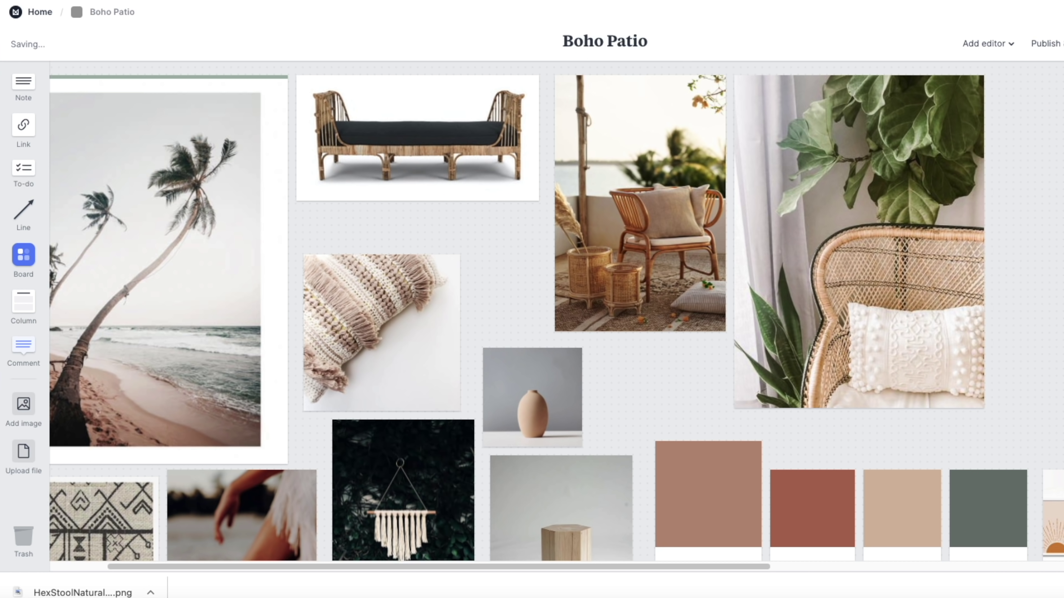
Step: Move the wall art prints and the three-planter photo closer to the rattan chair with plants photo
scroll(927, 415, down, 2)
drag(1063, 466, 1030, 309)
drag(1061, 185, 1020, 195)
scroll(1013, 252, up, 2)
drag(724, 566, 867, 567)
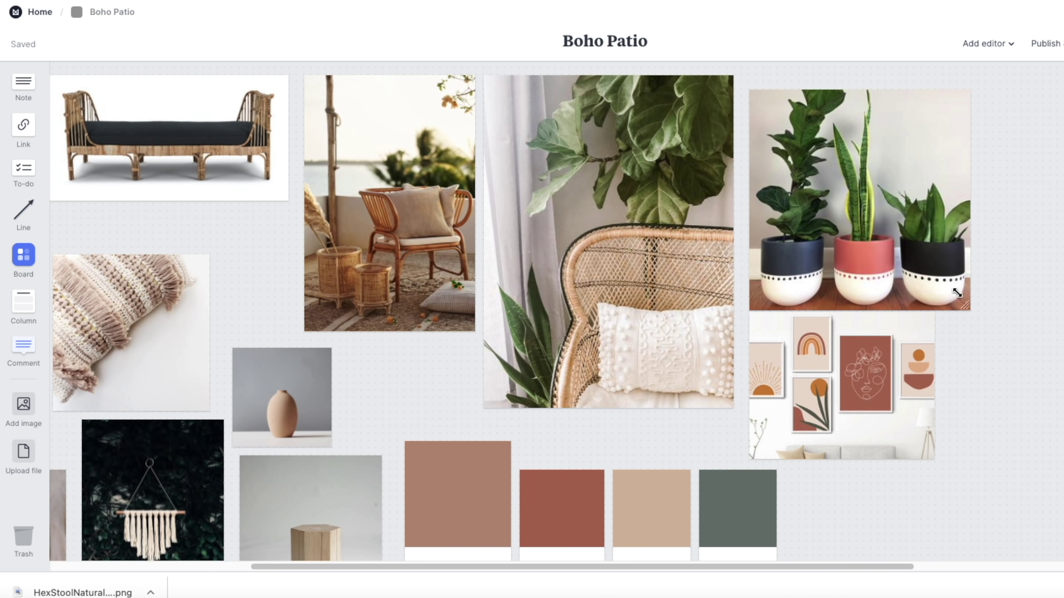
Step: Shrink the three-planter photo and lower it slightly so it sits just above the wall art prints
drag(965, 307, 926, 270)
drag(892, 234, 891, 256)
click(1000, 268)
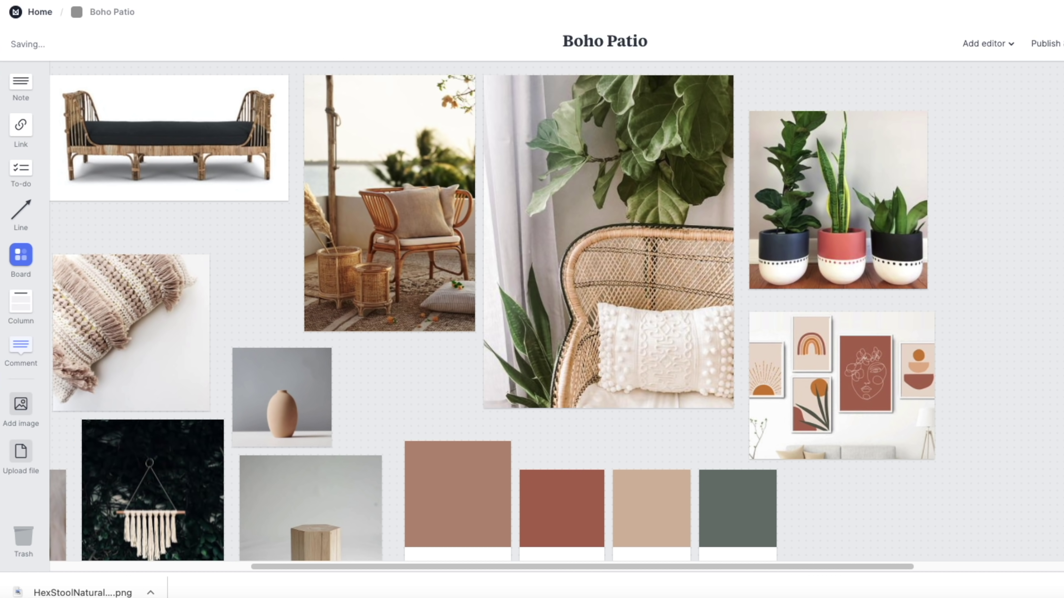
Step: Move the fringed pillow image up to just below the daybed
drag(649, 567, 445, 568)
drag(438, 315, 444, 269)
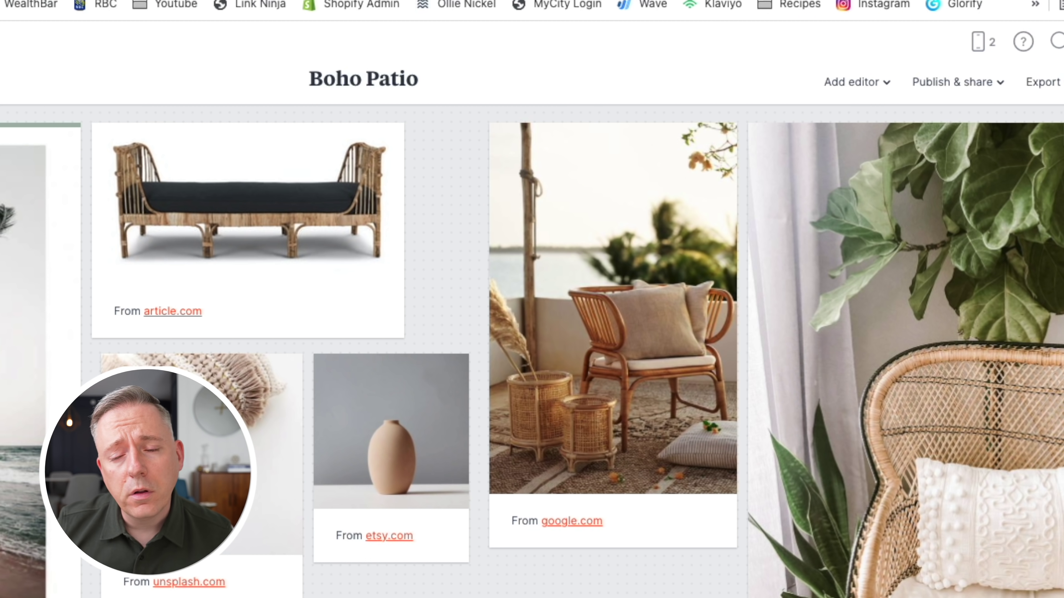
Step: Sample the tan color #D3B9A1 from the vase with the page color picker
click(1005, 1)
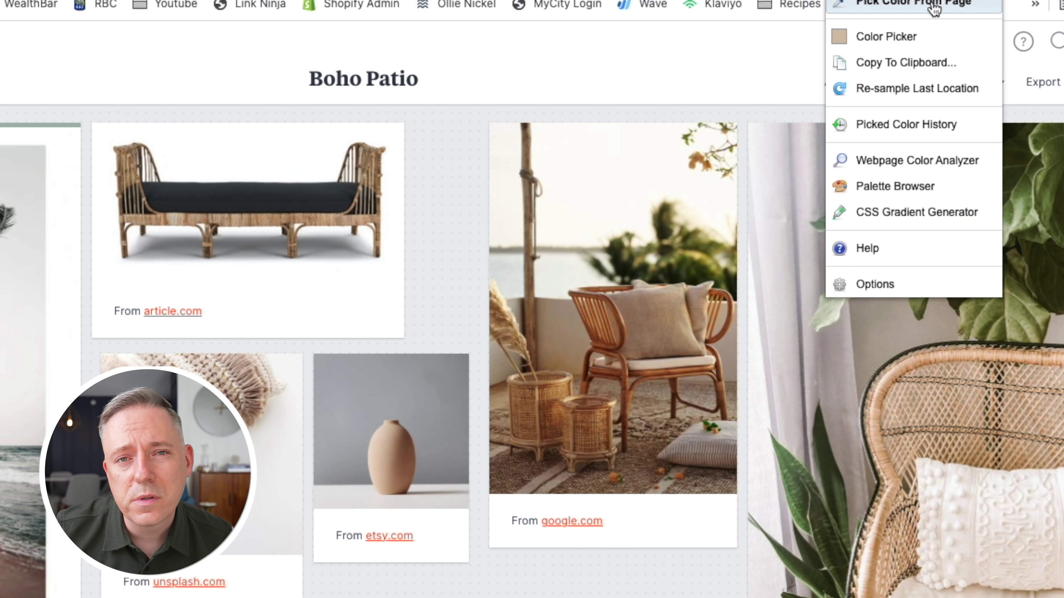
click(924, 5)
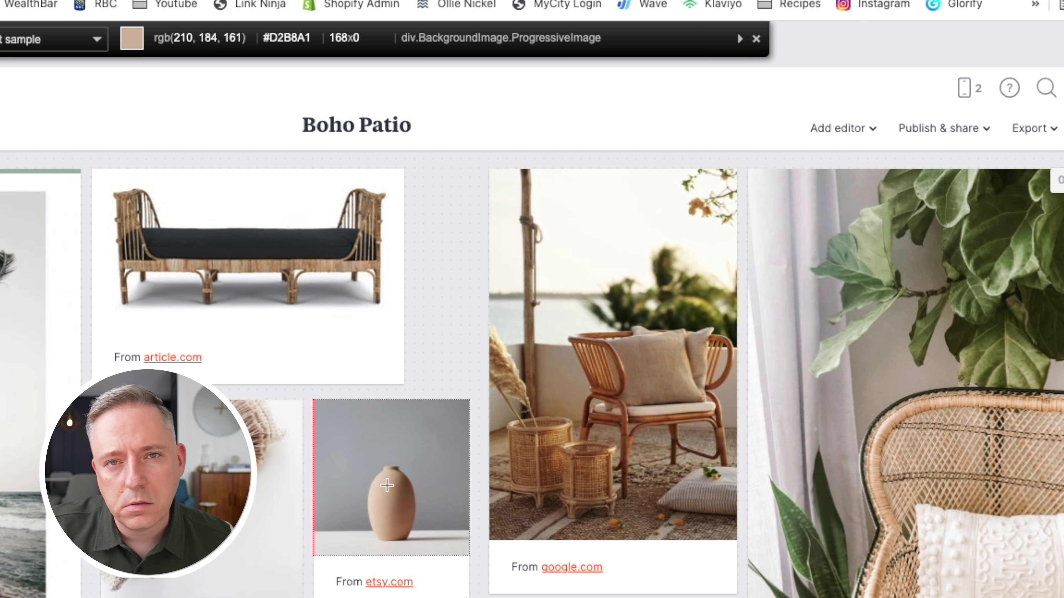
click(387, 484)
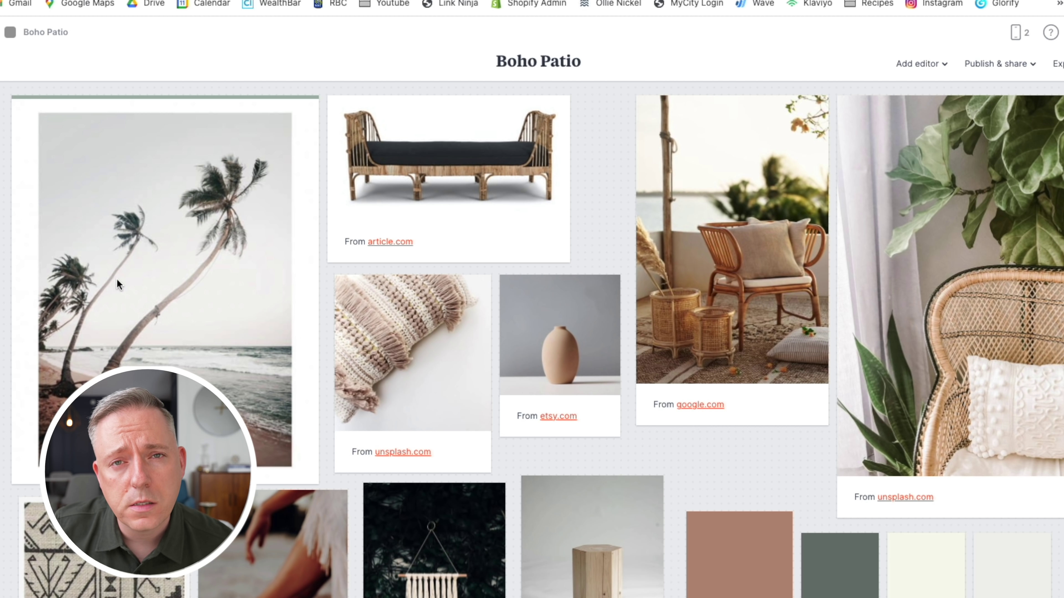
Step: Delete the #F0EFED swatch and shift the #6B7670 and #F7F8EE swatches sideways to make room
scroll(118, 285, down, 3)
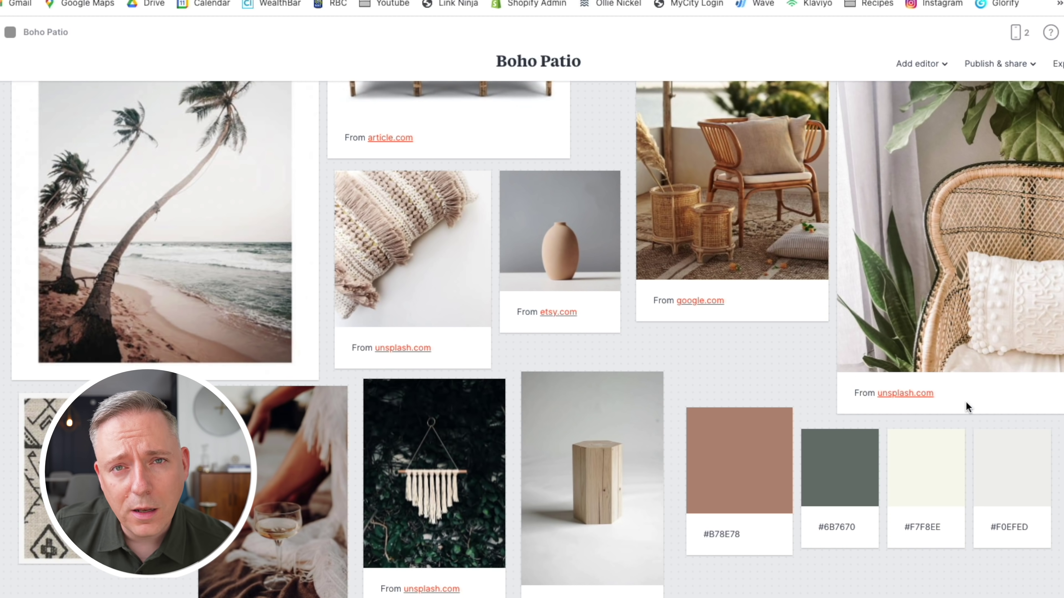
key(Delete)
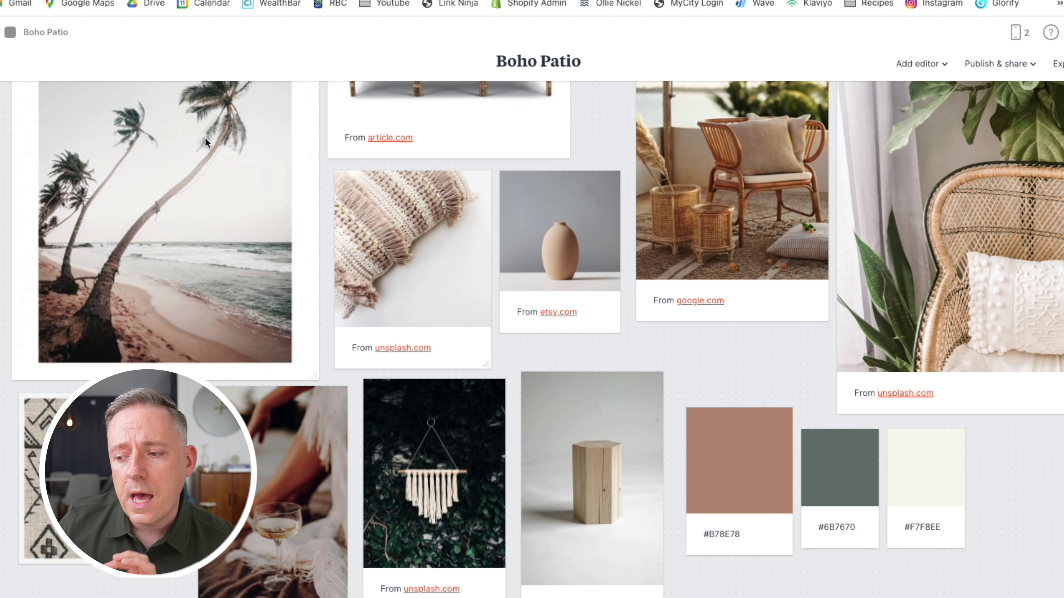
drag(1032, 572, 847, 429)
drag(919, 468, 1014, 463)
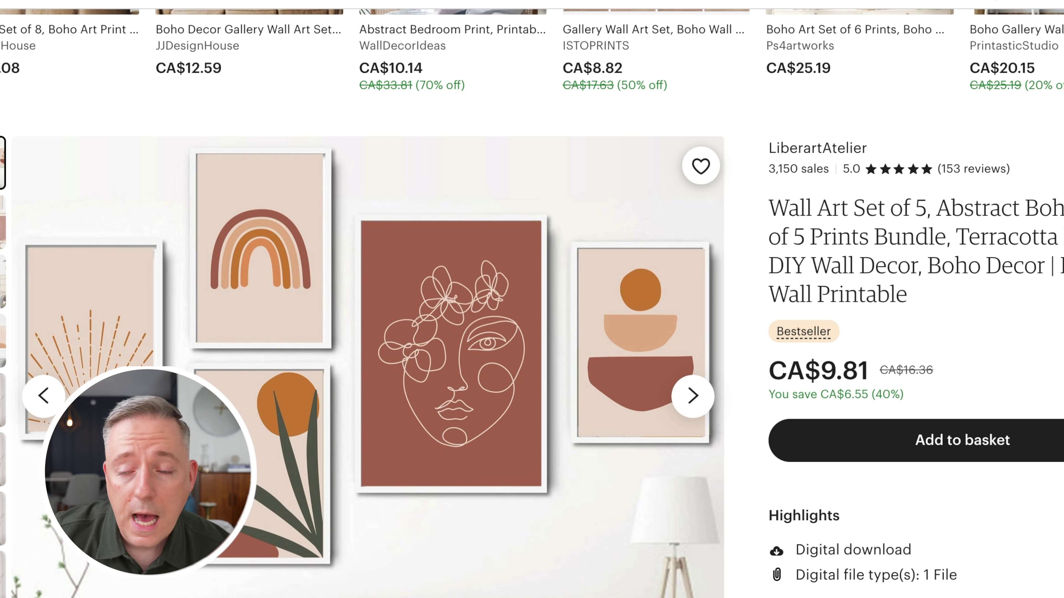
Step: Sample the terracotta background of the face print on the wall art product page with the color picker
click(963, 0)
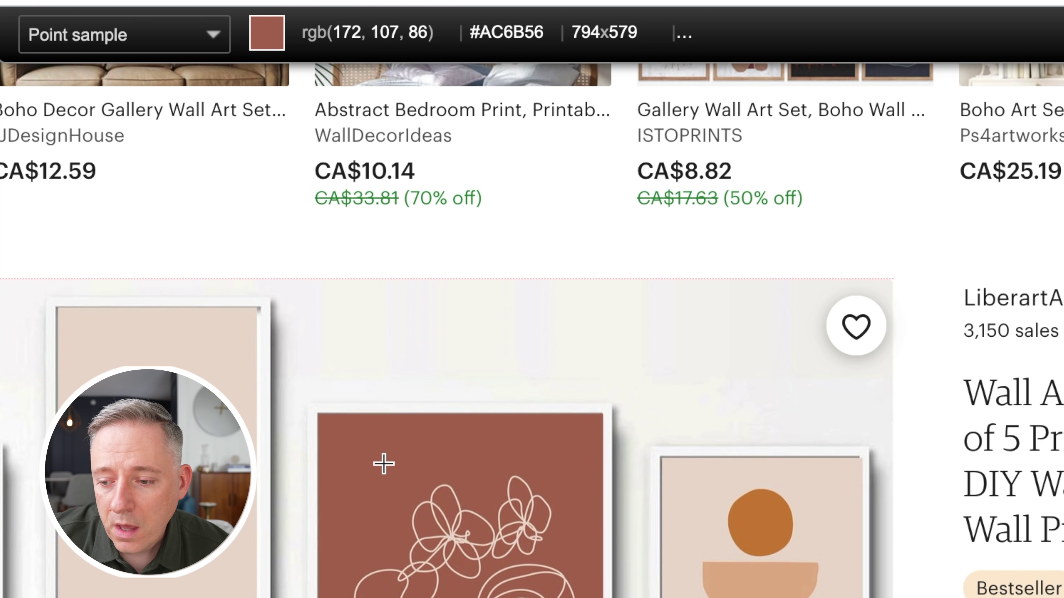
click(383, 463)
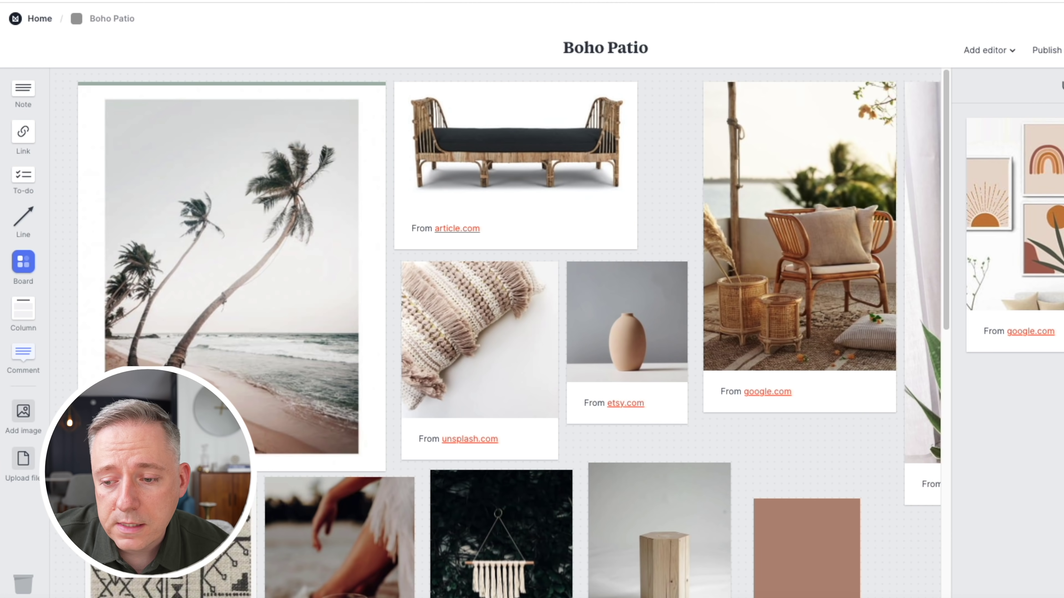
Step: Bring the unsorted wall art image onto the Milanote board, shrink it and place it beside the #6B7670 swatch
scroll(647, 374, right, 10)
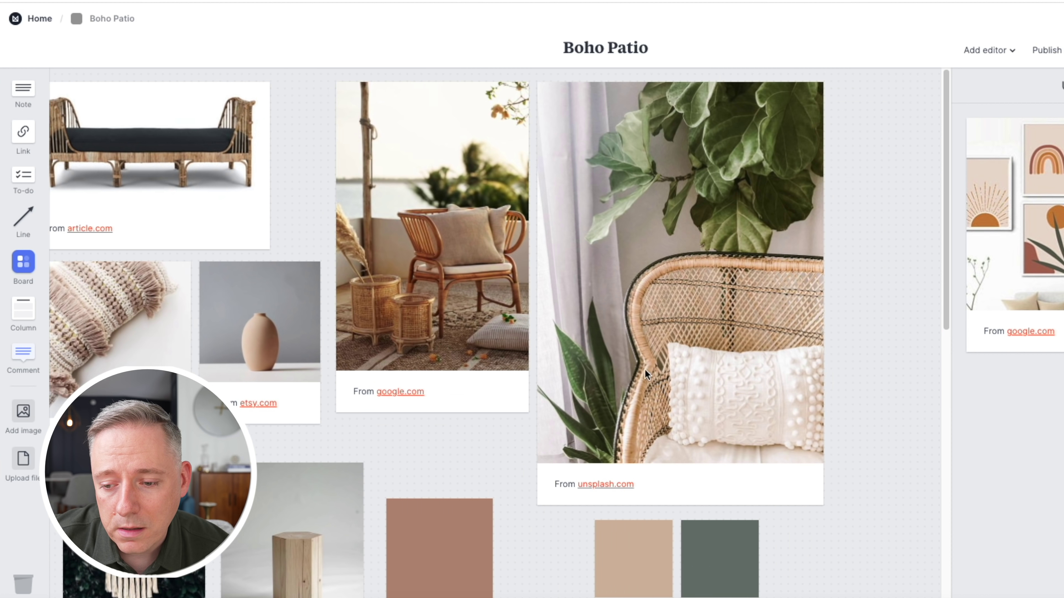
scroll(647, 375, down, 5)
drag(1062, 256, 884, 457)
drag(1006, 551, 960, 494)
drag(919, 428, 930, 421)
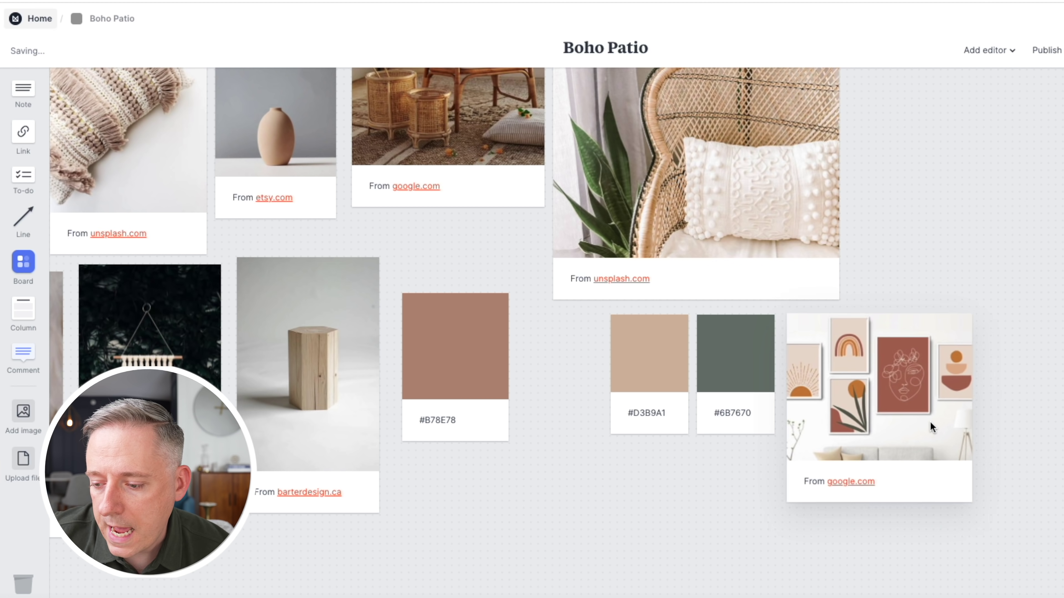
Step: Add a color swatch with the copied code #AC6B55 to the board
drag(34, 80, 489, 332)
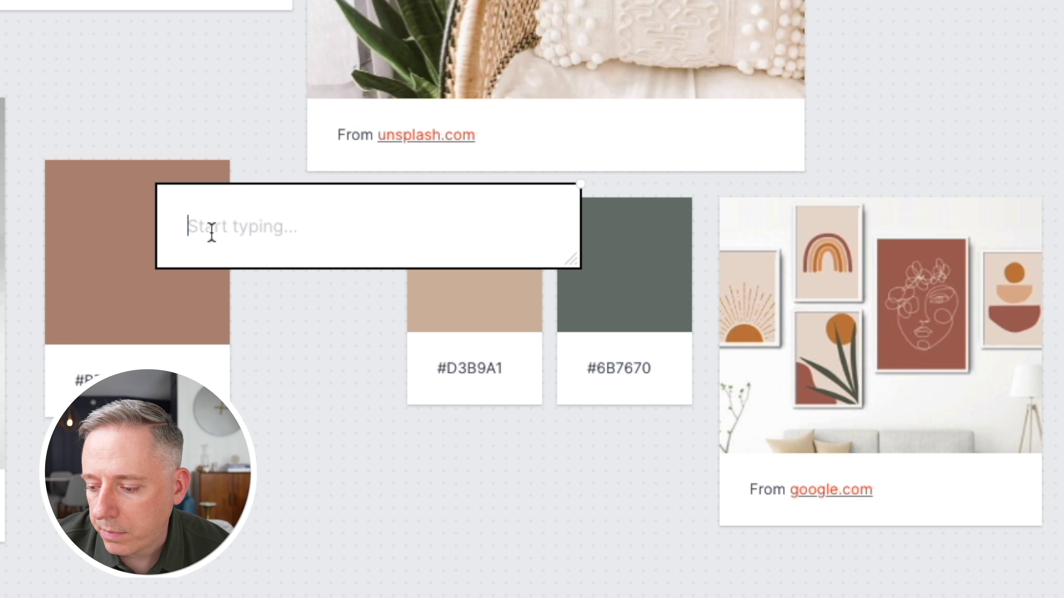
key(ctrl+v)
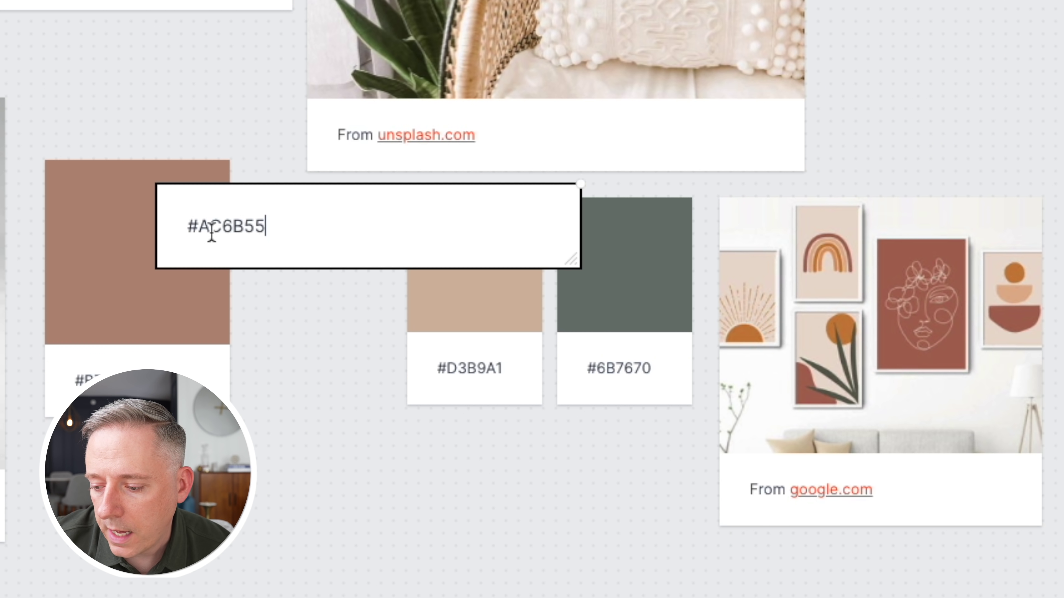
key(Escape)
Step: Shrink the #AC6B55 swatch and fit it between the #B78E78 and #D3B9A1 swatches
drag(325, 238, 321, 373)
drag(409, 472, 365, 516)
drag(312, 326, 329, 274)
drag(396, 434, 387, 424)
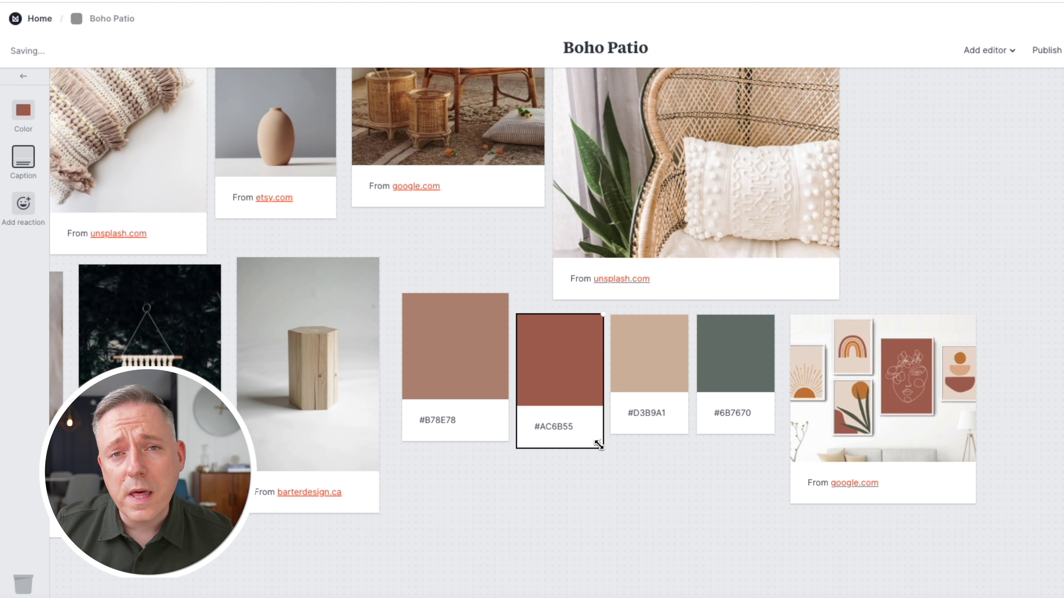
drag(599, 444, 597, 429)
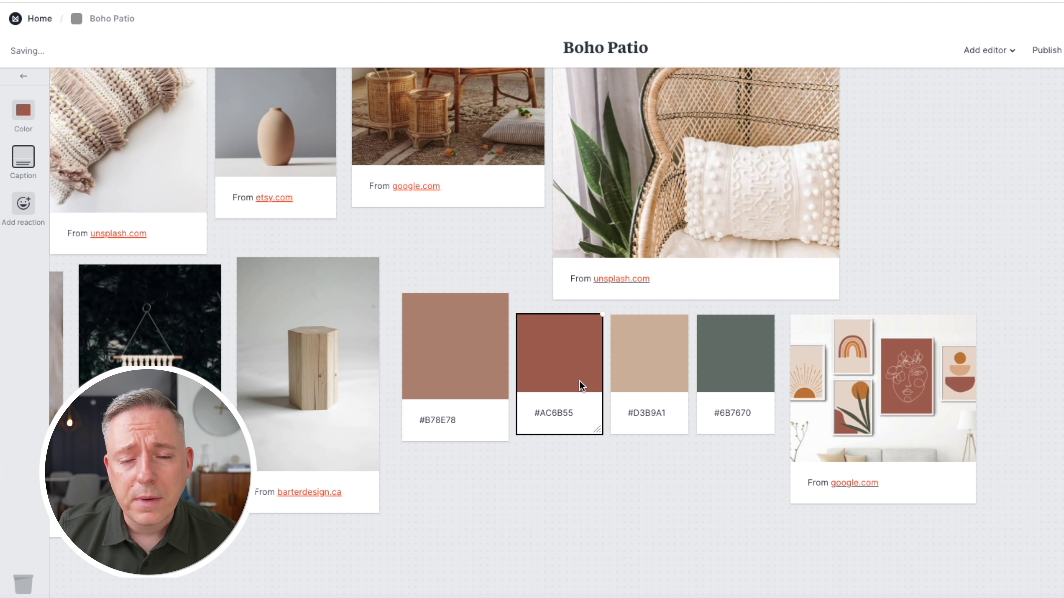
click(637, 481)
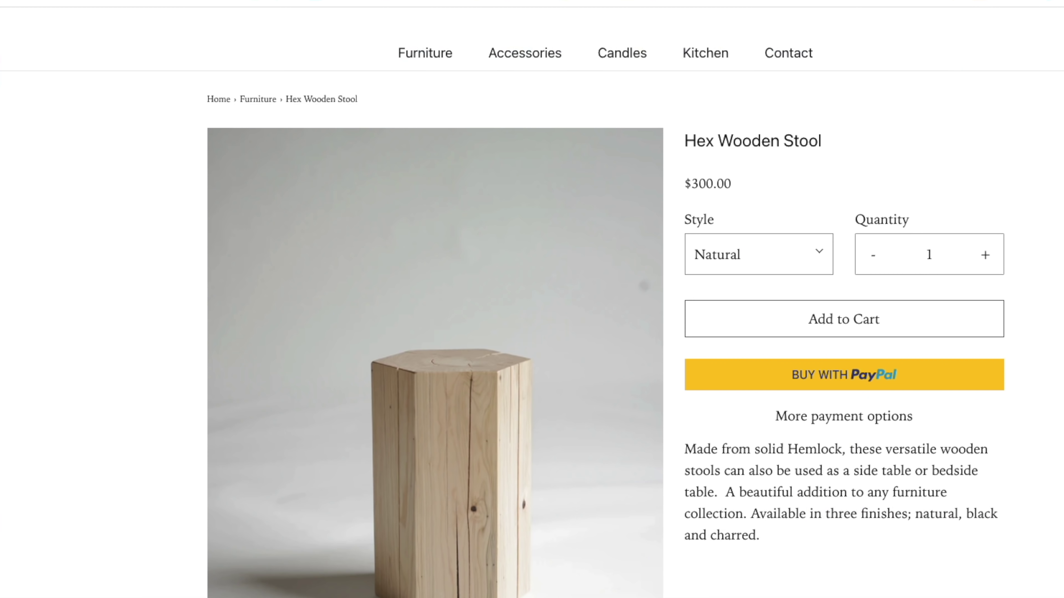
Step: Copy the image address of the Hex Wooden Stool photo from its product page
scroll(59, 140, down, 5)
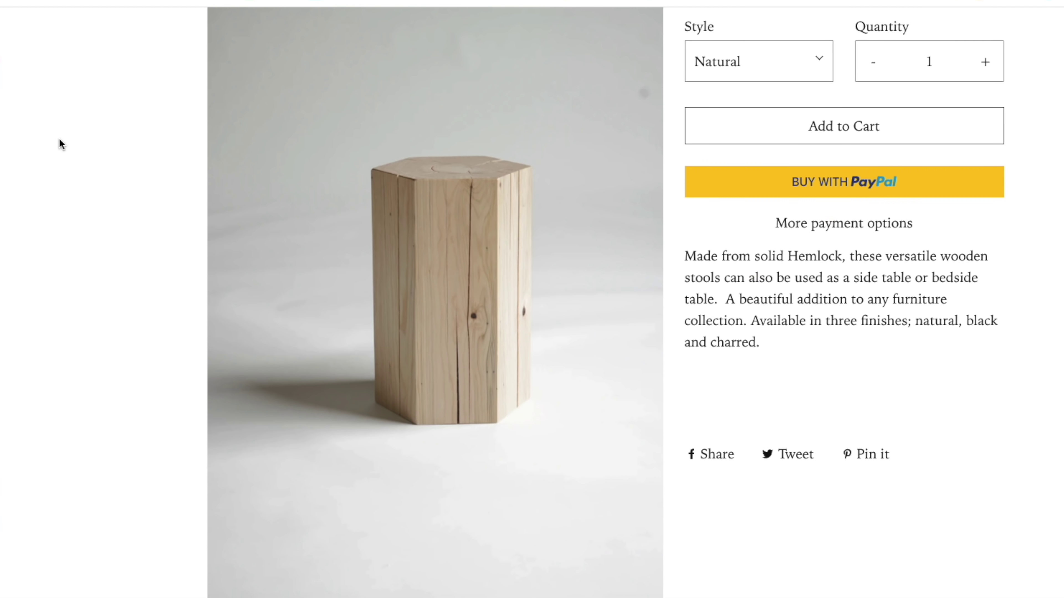
scroll(59, 140, down, 6)
scroll(59, 139, up, 10)
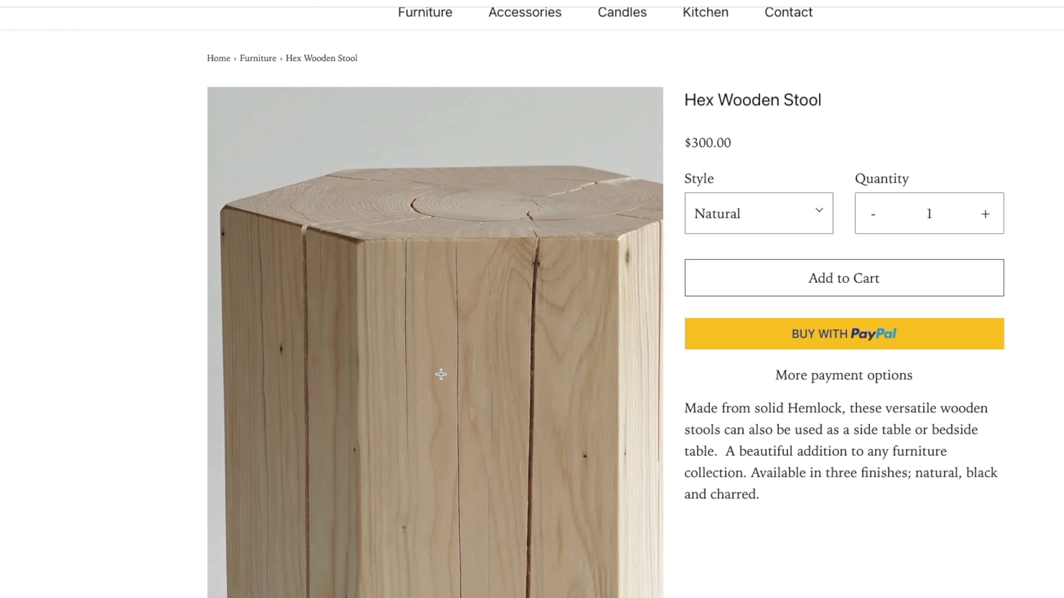
right_click(443, 372)
click(482, 429)
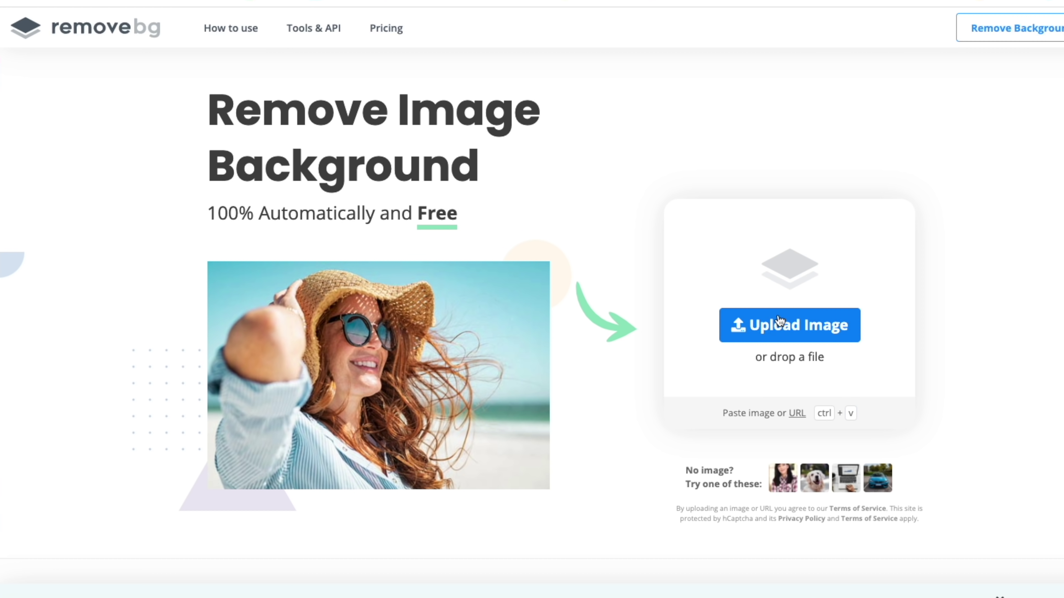
Step: Remove the stool photo's background in remove.bg using the copied image URL and download the preview-size result
click(796, 413)
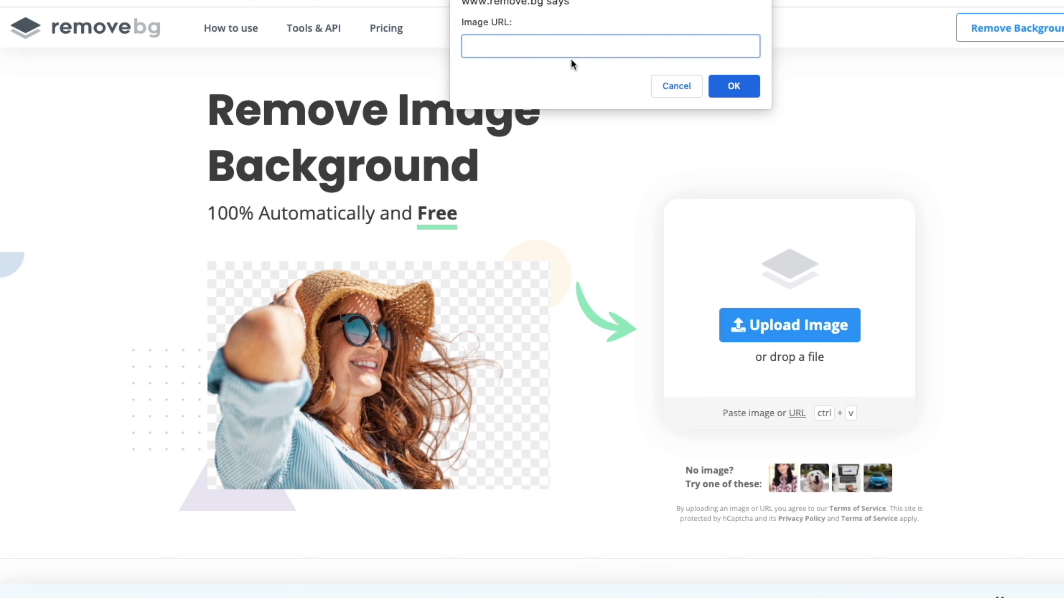
key(ctrl+v)
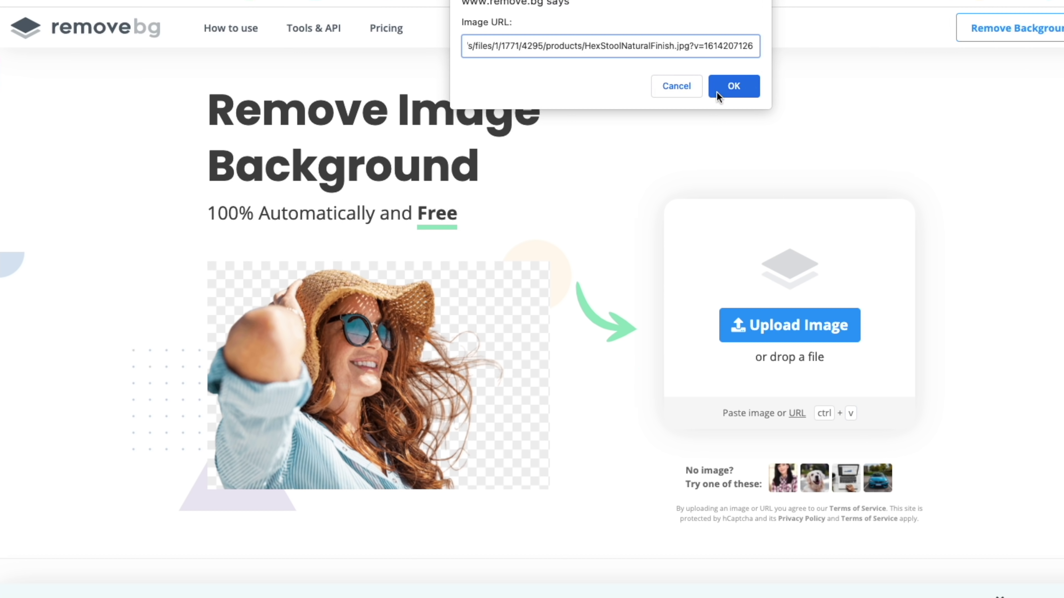
click(737, 89)
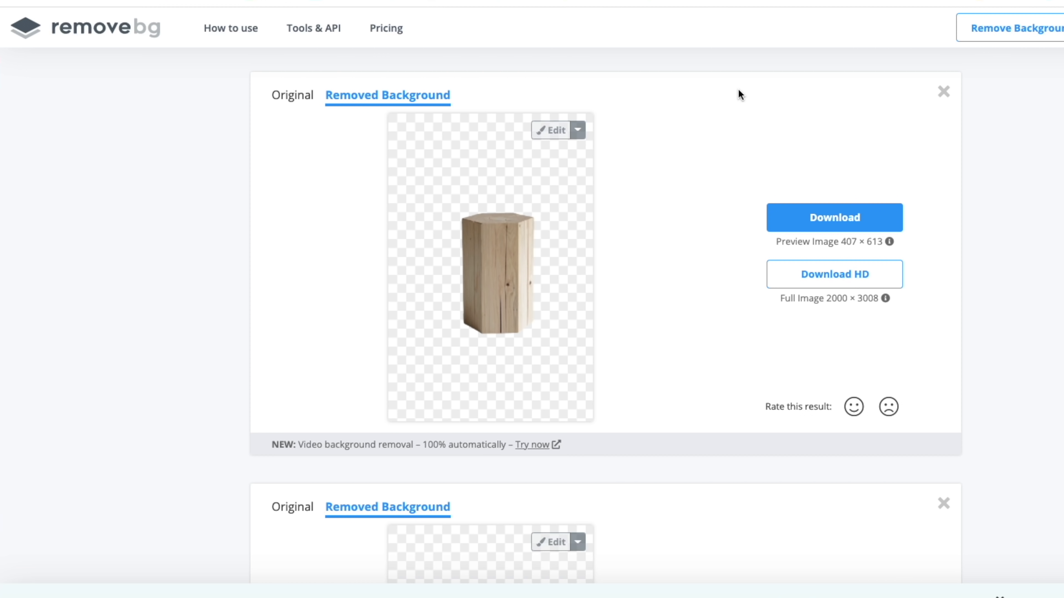
click(810, 213)
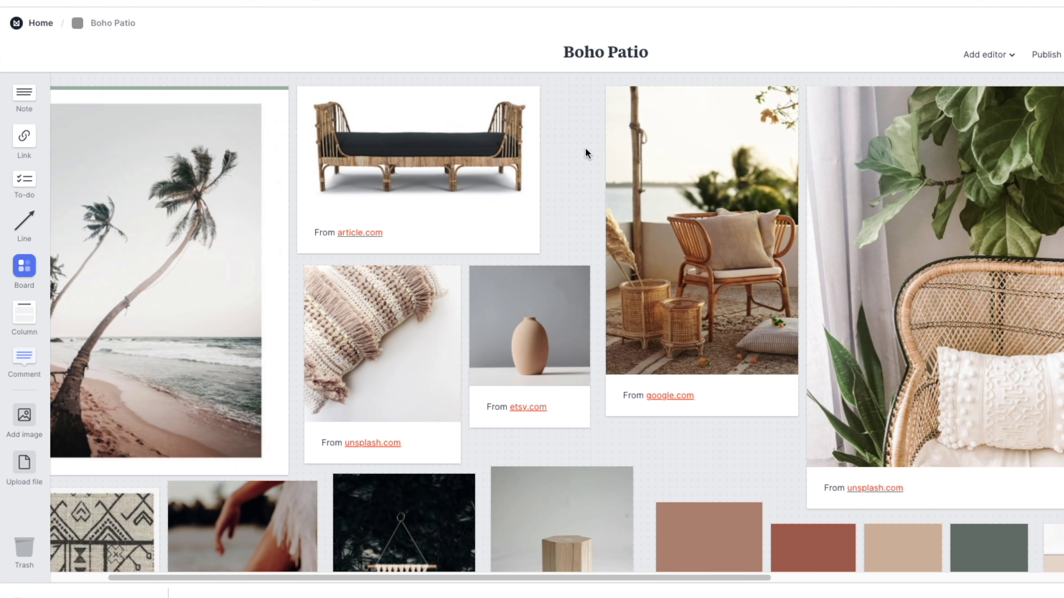
Step: Switch back to Milanote and add the downloaded background-free hex stool image to the Boho Patio board
scroll(712, 314, down, 5)
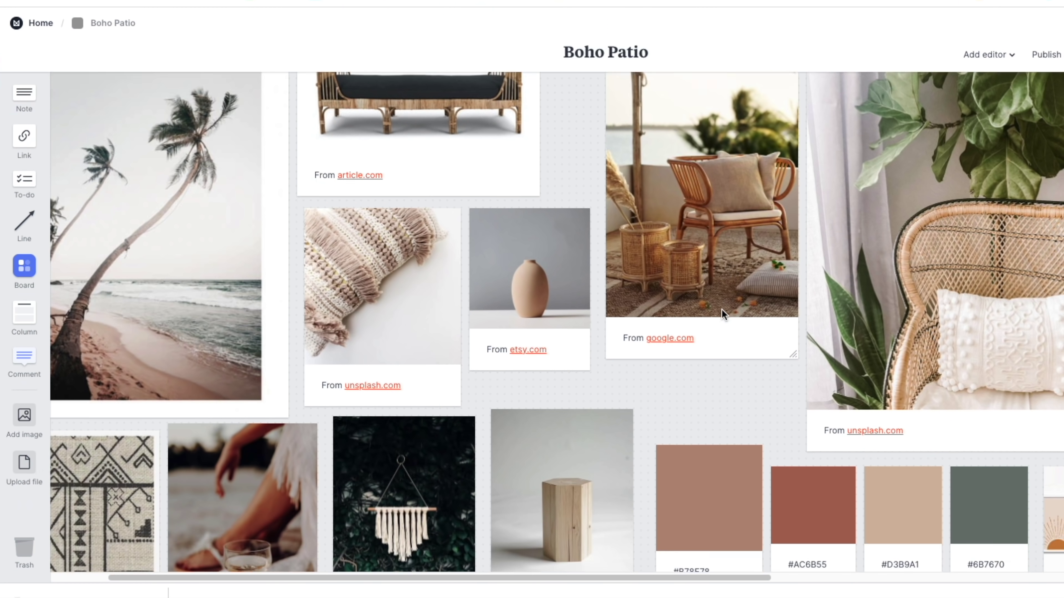
scroll(704, 337, down, 2)
drag(135, 586, 737, 413)
scroll(738, 413, down, 5)
drag(866, 404, 700, 234)
scroll(701, 235, up, 3)
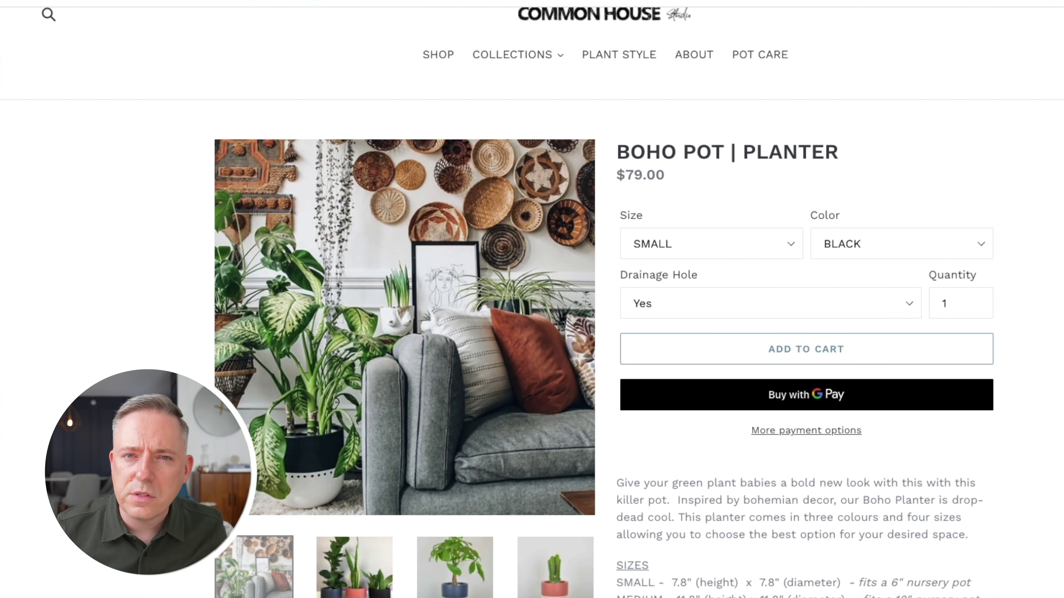
Step: Select the three-planter photo in the Boho Pot product gallery and save it to the board with the web clipper
click(352, 572)
click(437, 575)
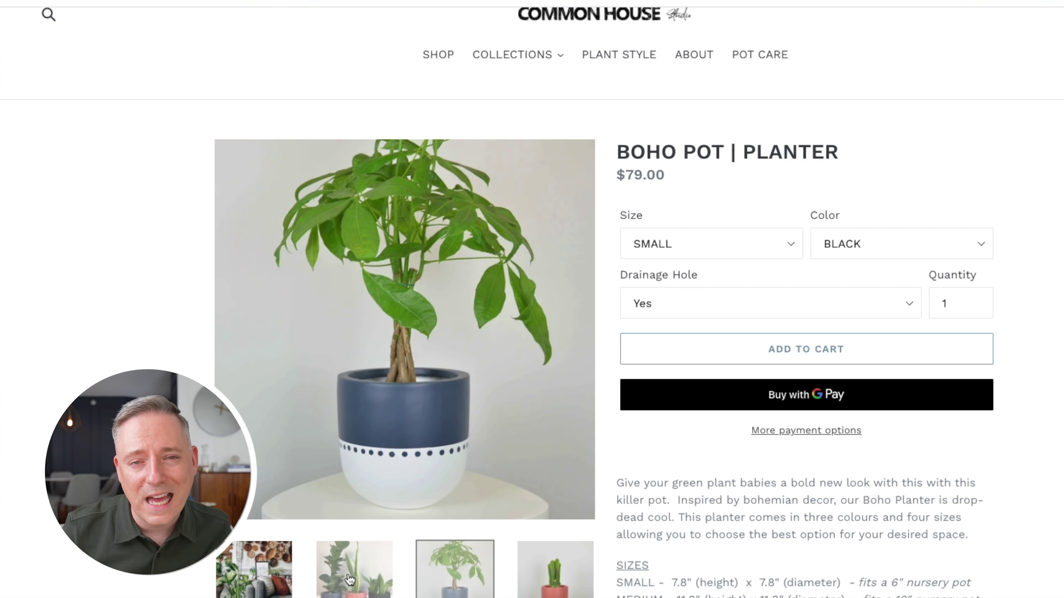
click(349, 580)
click(246, 155)
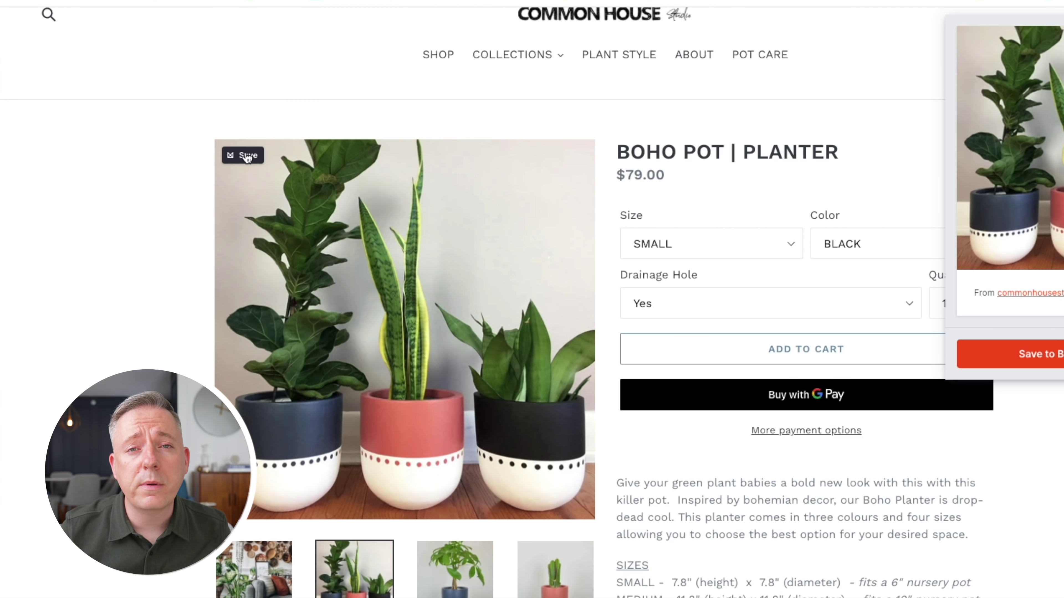
click(1048, 356)
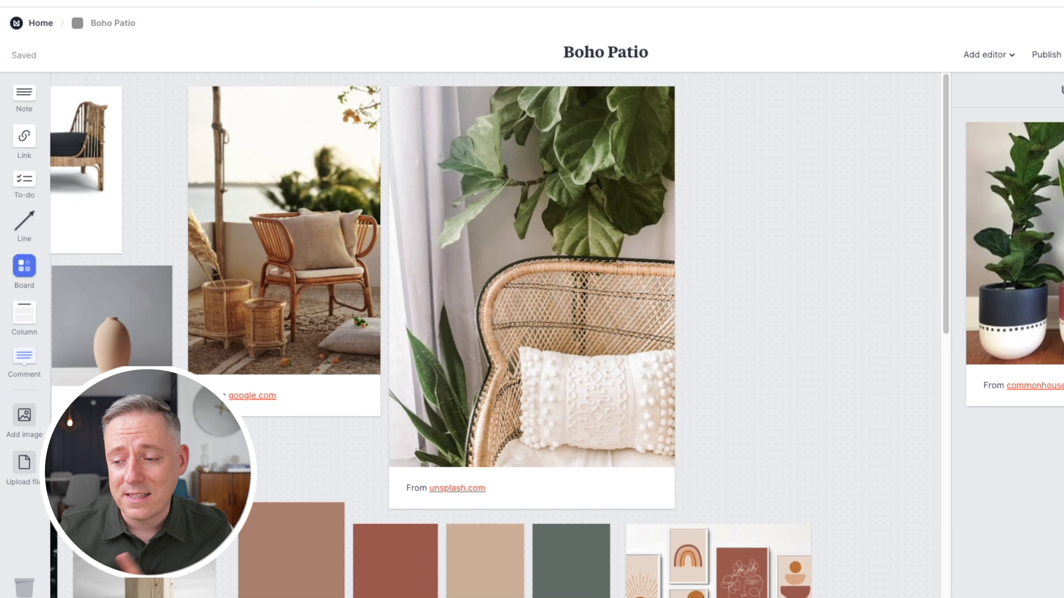
Step: Place the saved three-planter photo beside the rattan chair with plants photo and enlarge it slightly
drag(1059, 212, 806, 175)
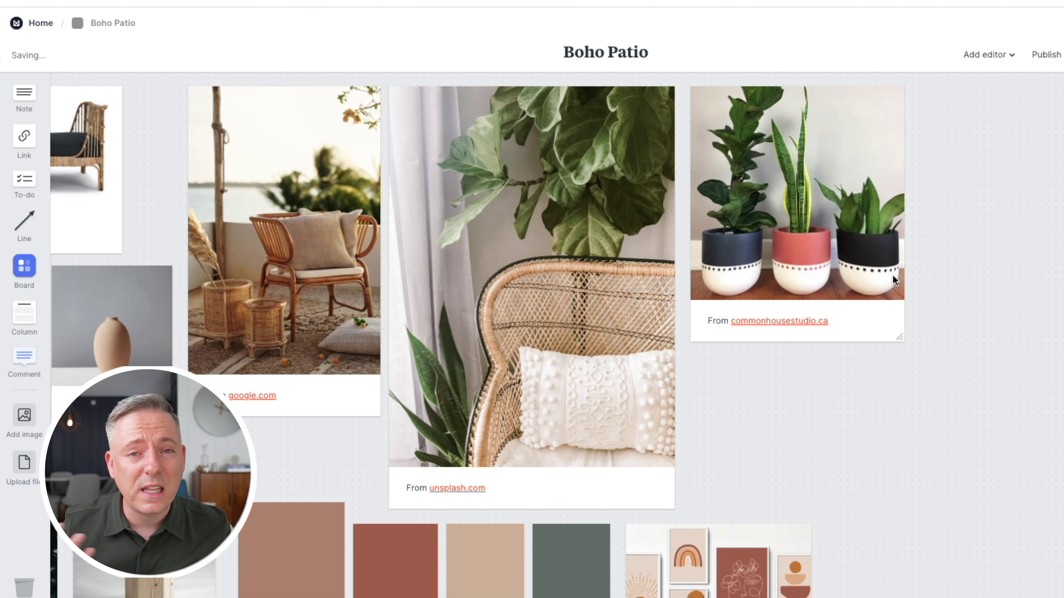
drag(900, 337, 908, 344)
drag(847, 235, 862, 243)
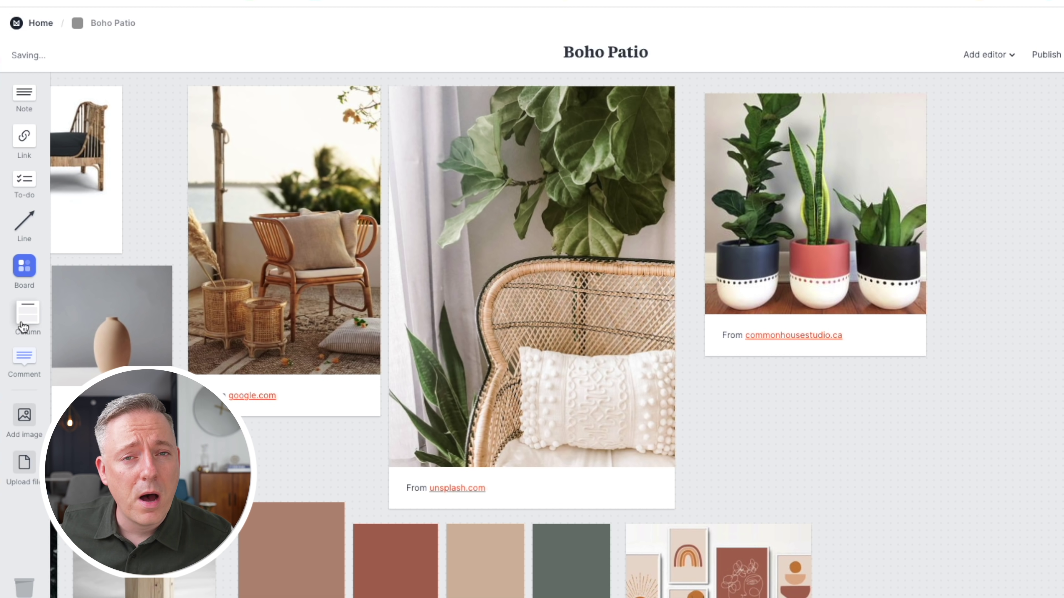
Step: Post a comment beside the planter photo: "Love the plants. Not a big fan of the planters. Something similar but more neutral tones."
drag(25, 357, 902, 315)
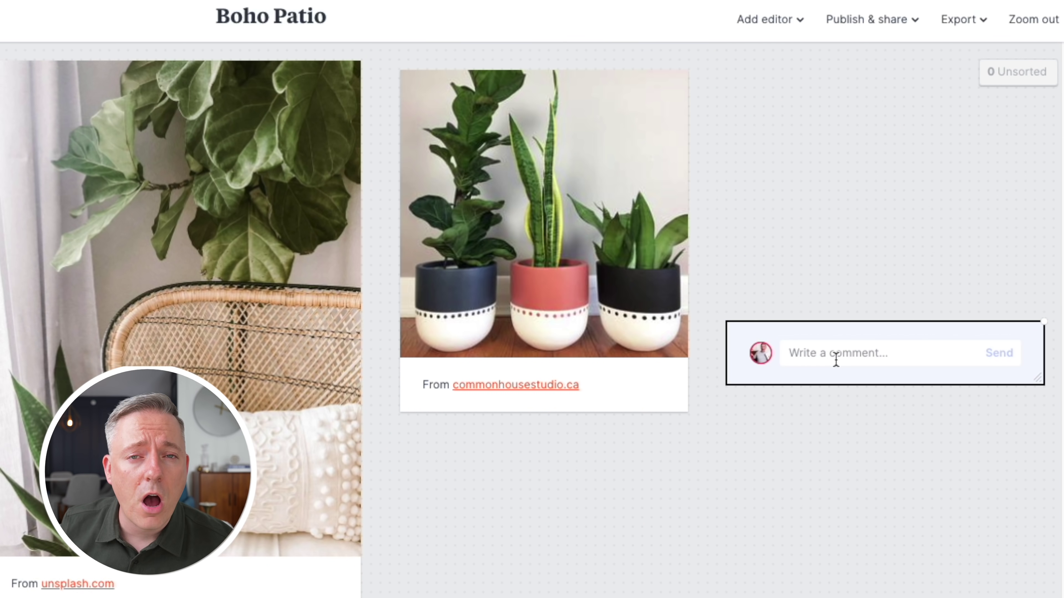
text(Love the plants.  N)
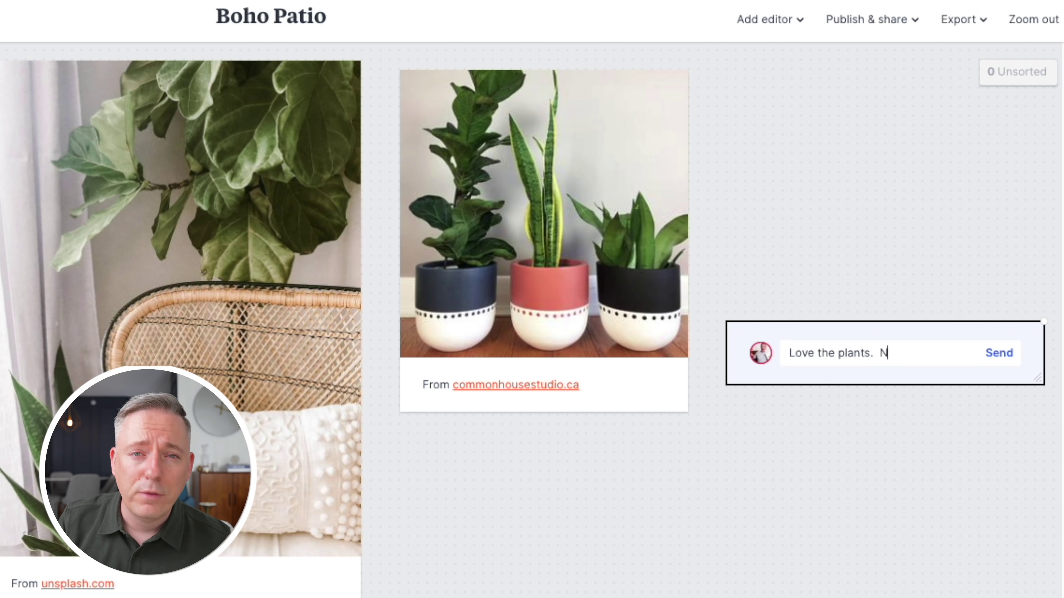
text(ot a big fan of the planters)
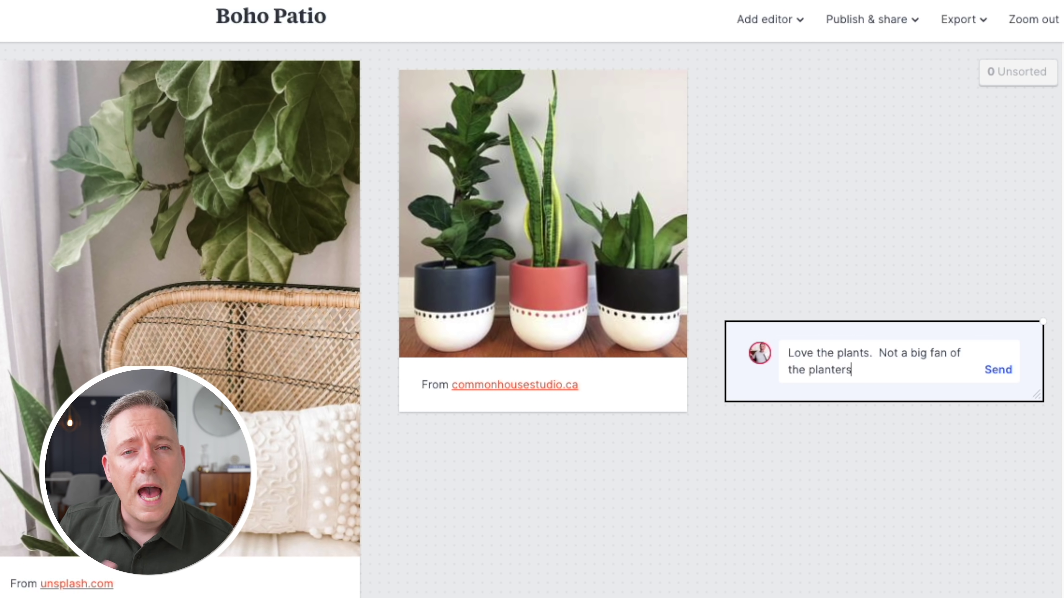
text(.  Something similar but more neutral tones.)
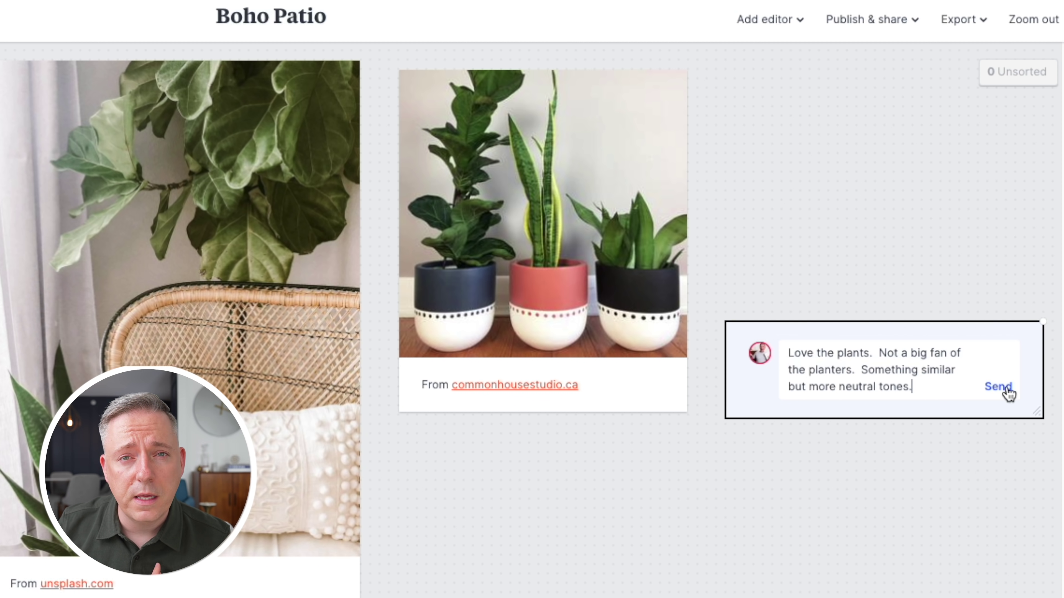
click(998, 386)
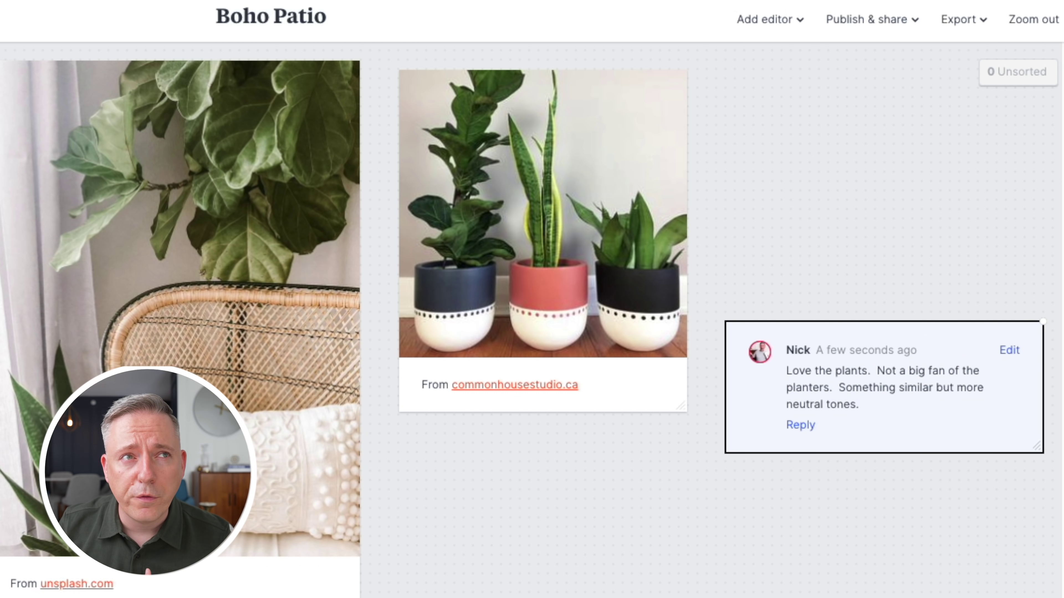
Step: Draw a curved dashed arrow leading from the comment to the three-planter photo
drag(0, 168, 786, 218)
drag(859, 138, 690, 257)
drag(707, 294, 885, 285)
drag(691, 257, 713, 265)
drag(799, 275, 796, 240)
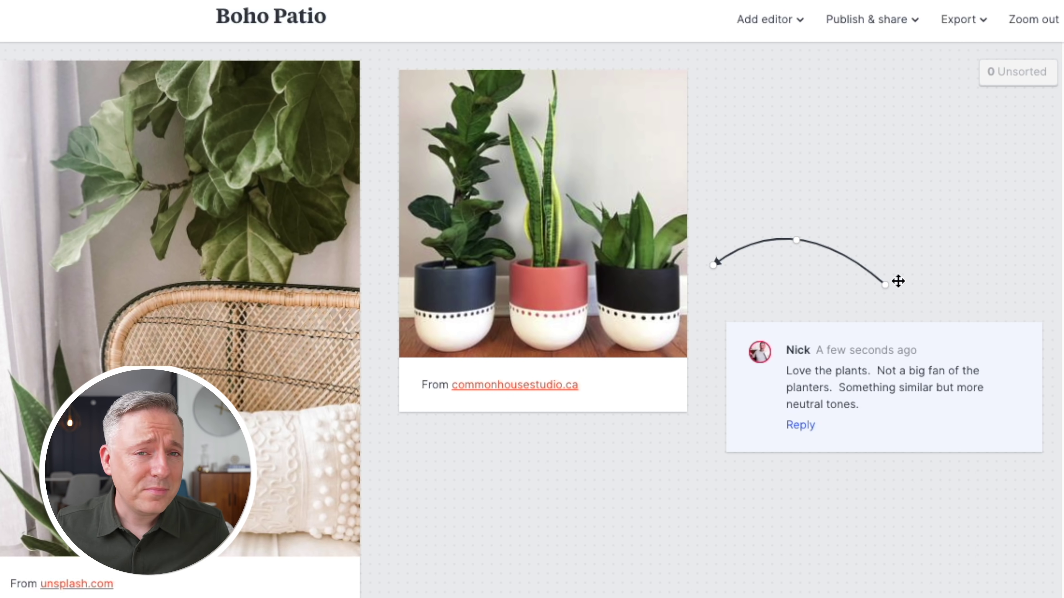
drag(884, 286, 871, 310)
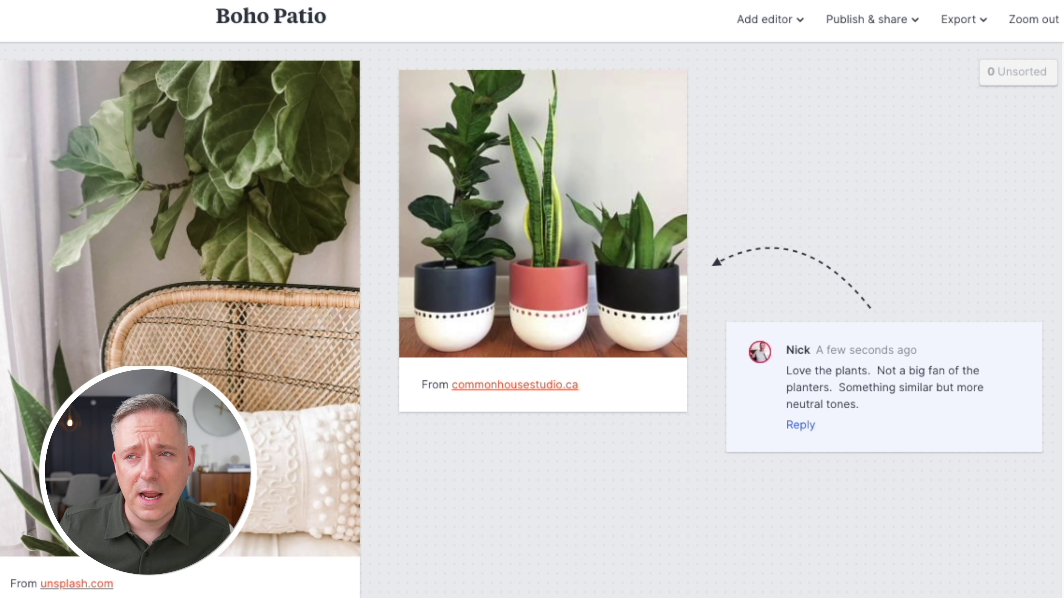